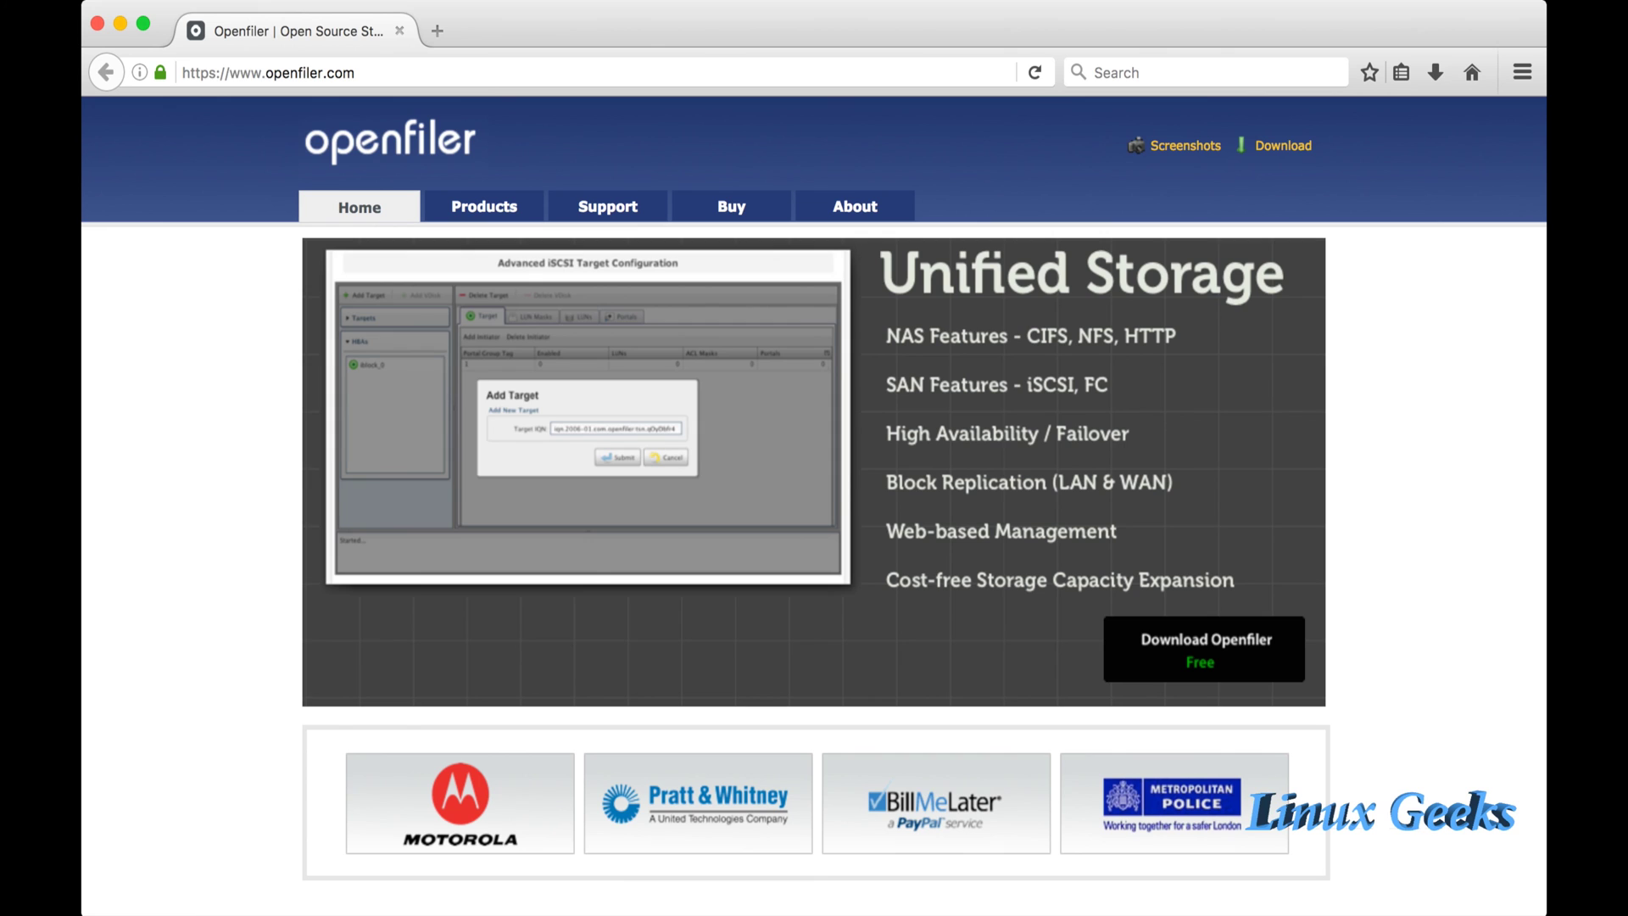
# Go to the openfiler.com Download page listing the version 2.99 x86_64 ISO image.
pyautogui.press('super+l')
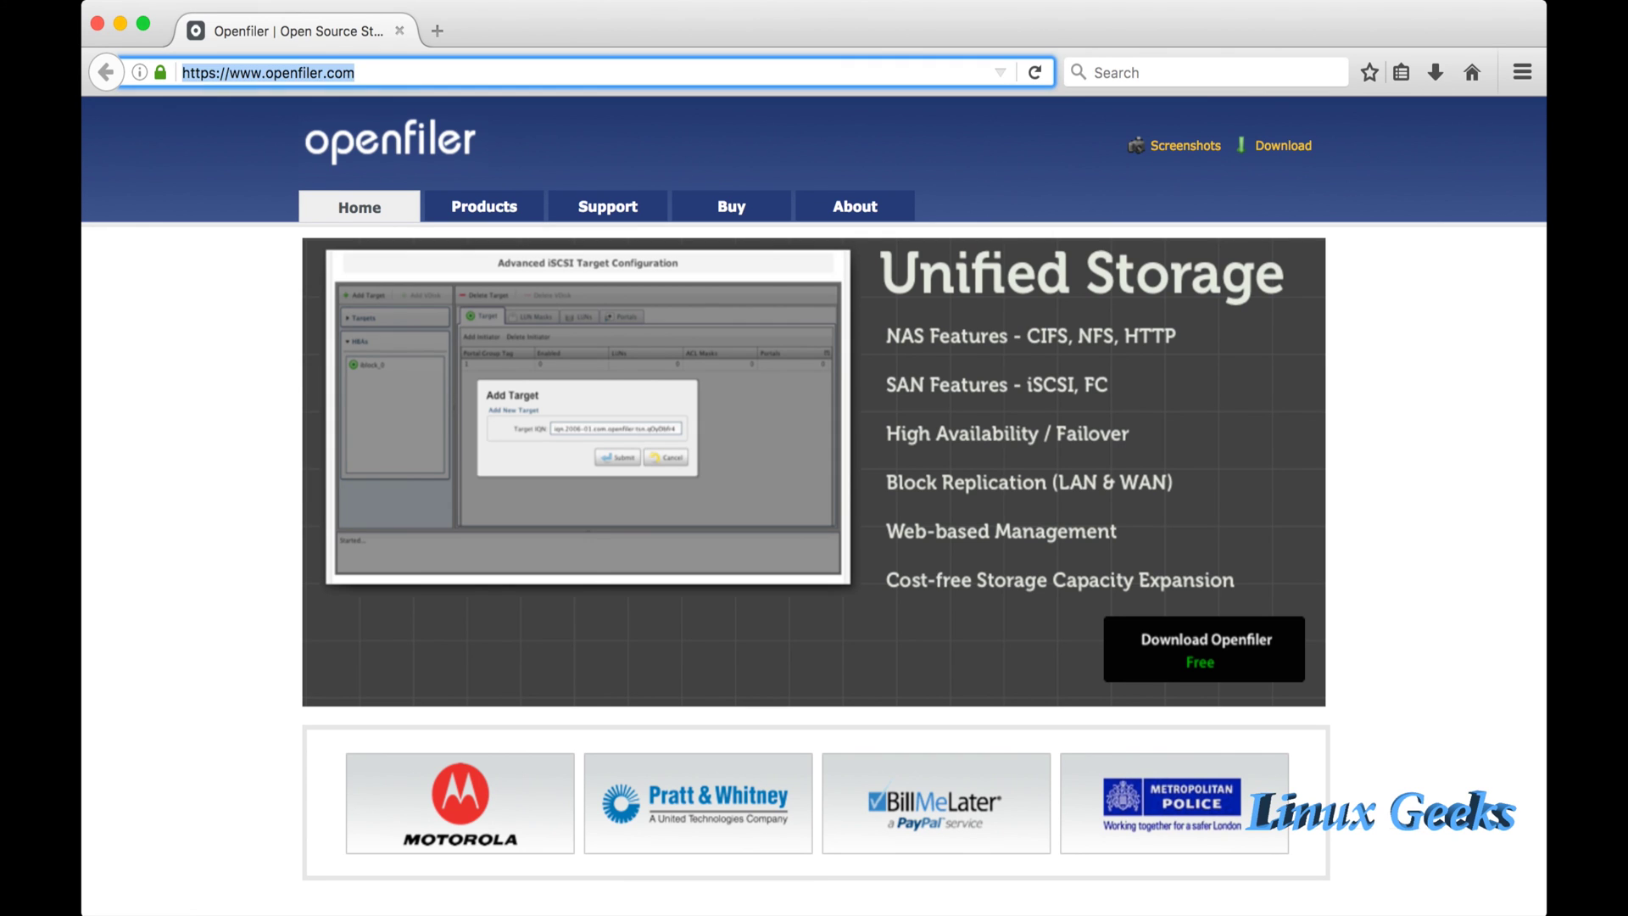
pyautogui.click(355, 73)
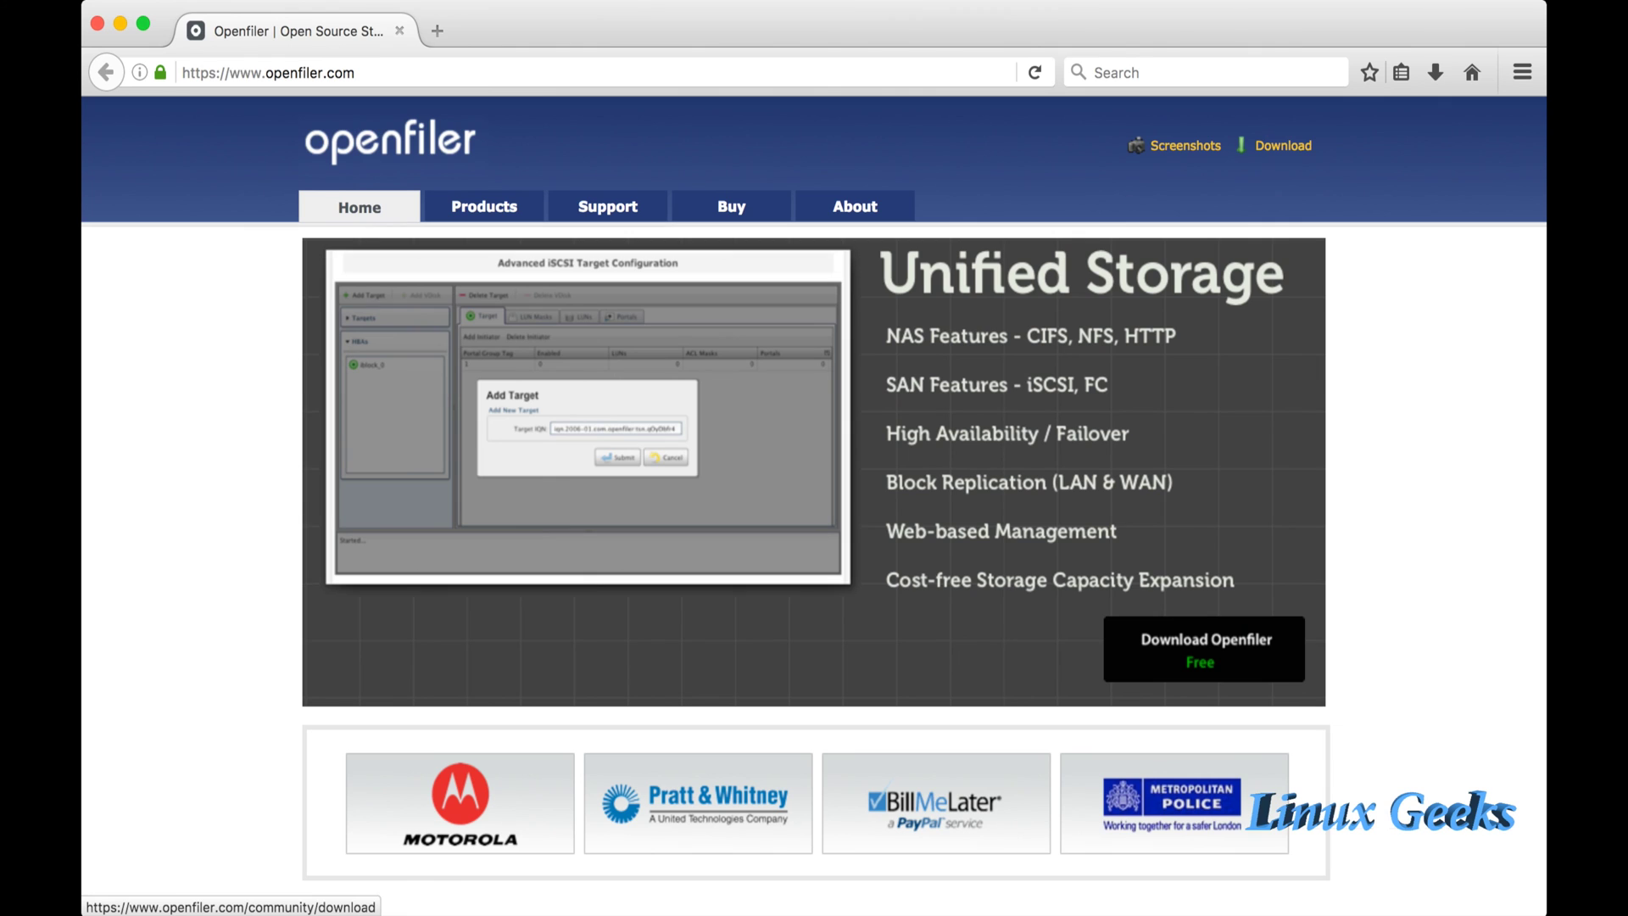
pyautogui.click(1283, 145)
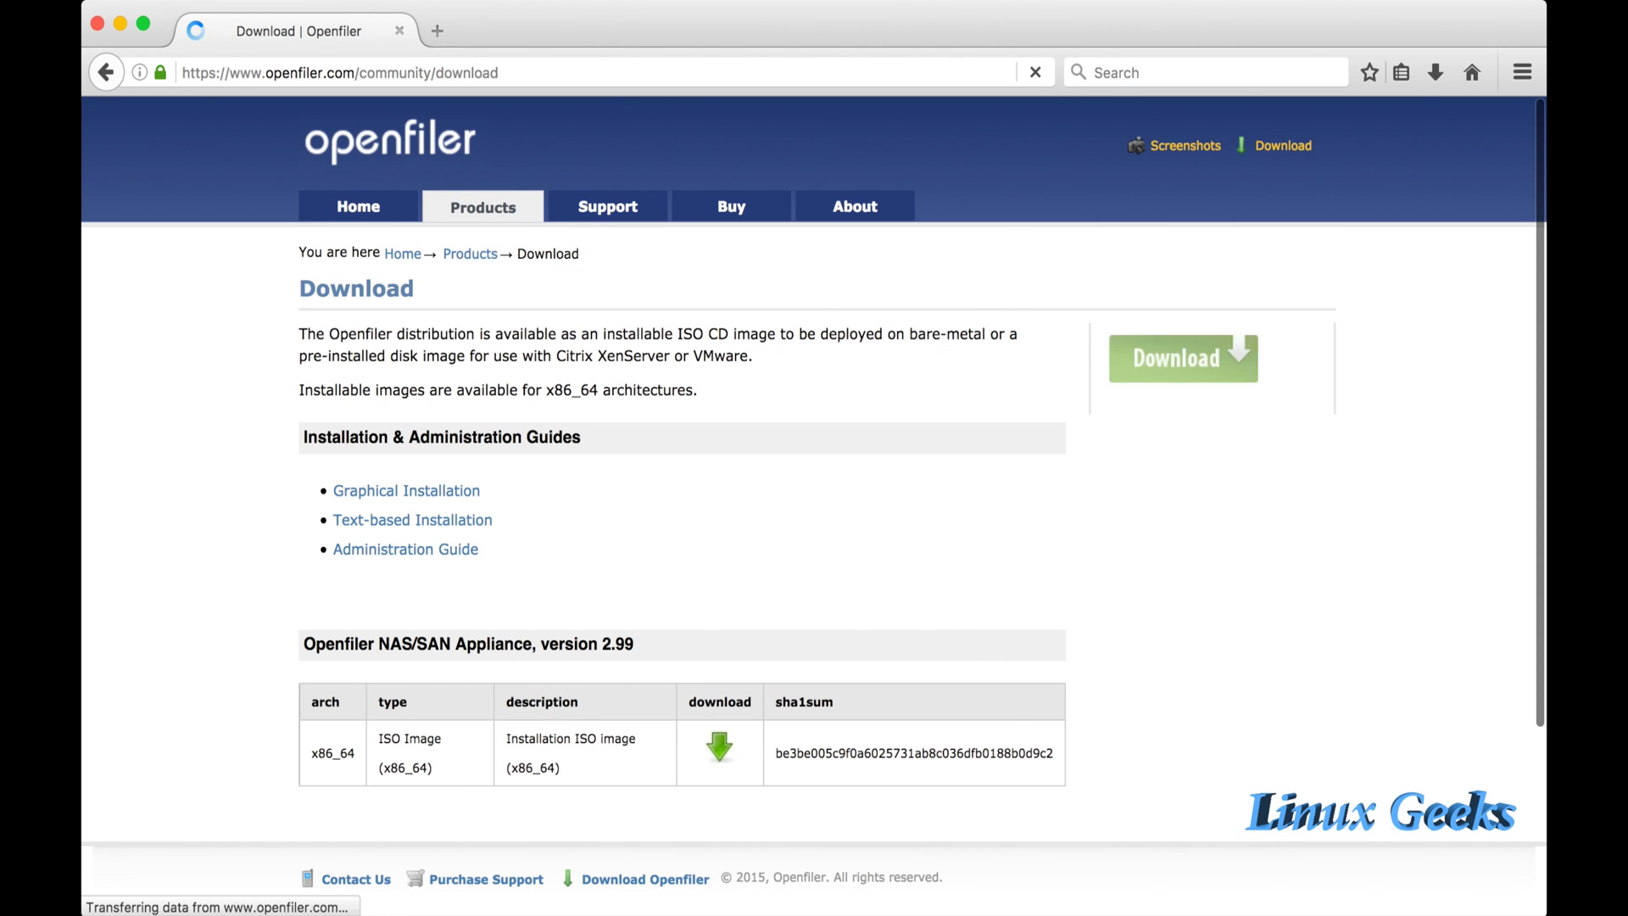
# Review the 2.99 ISO table, go back to the home page, and reopen Download.
pyautogui.scroll(-3, 814, 509)
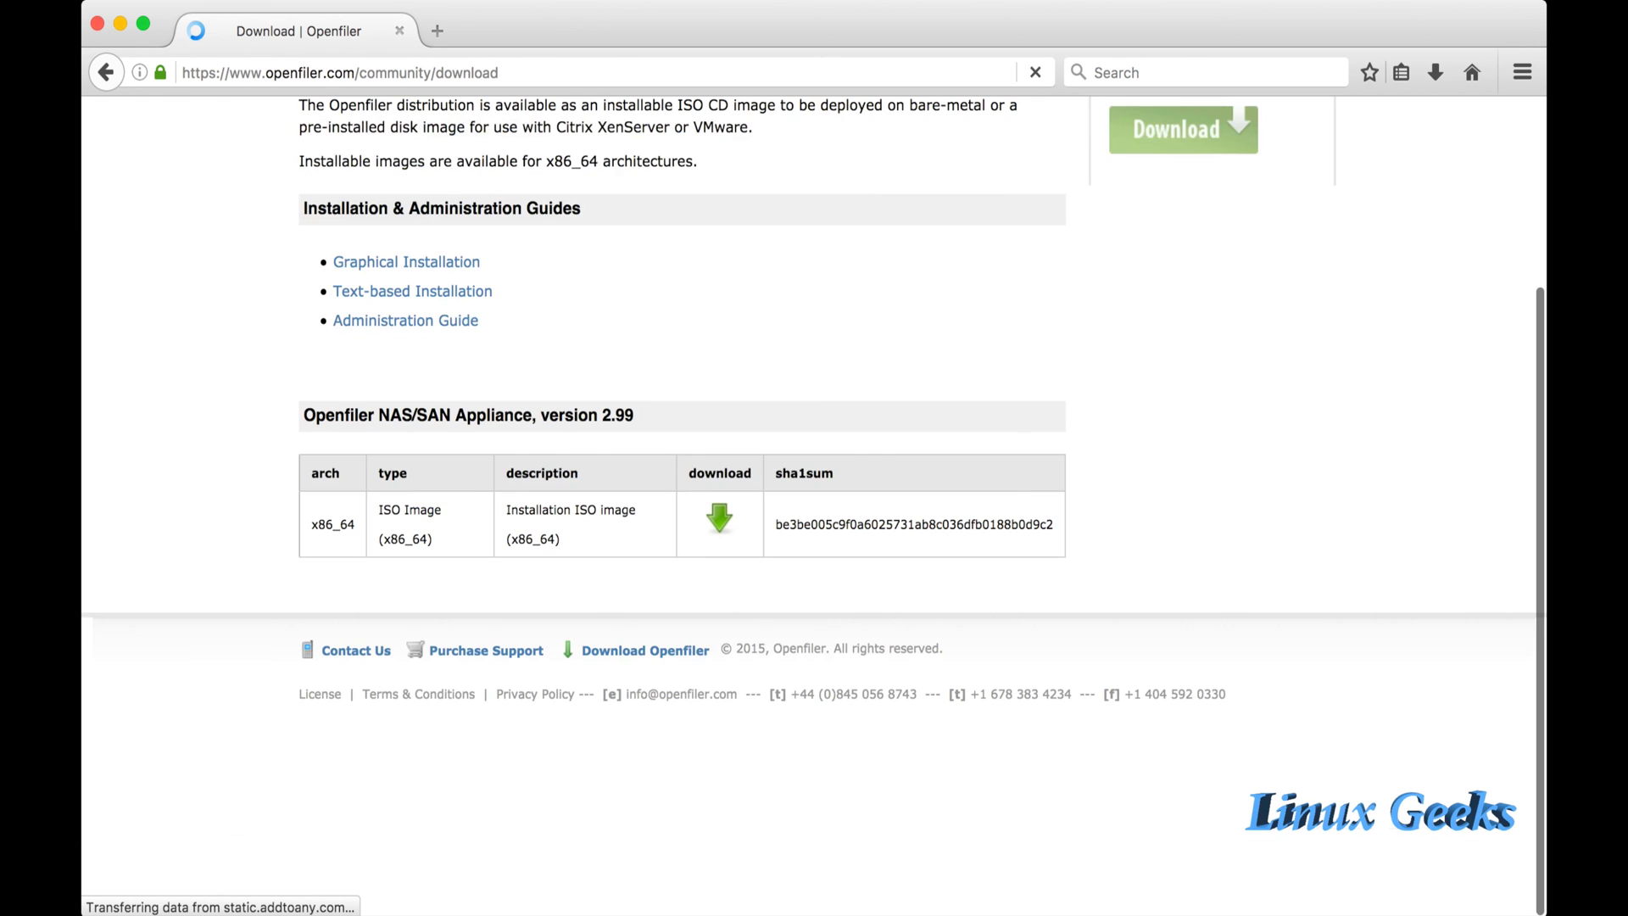
pyautogui.scroll(3, 814, 509)
pyautogui.press('super+Left')
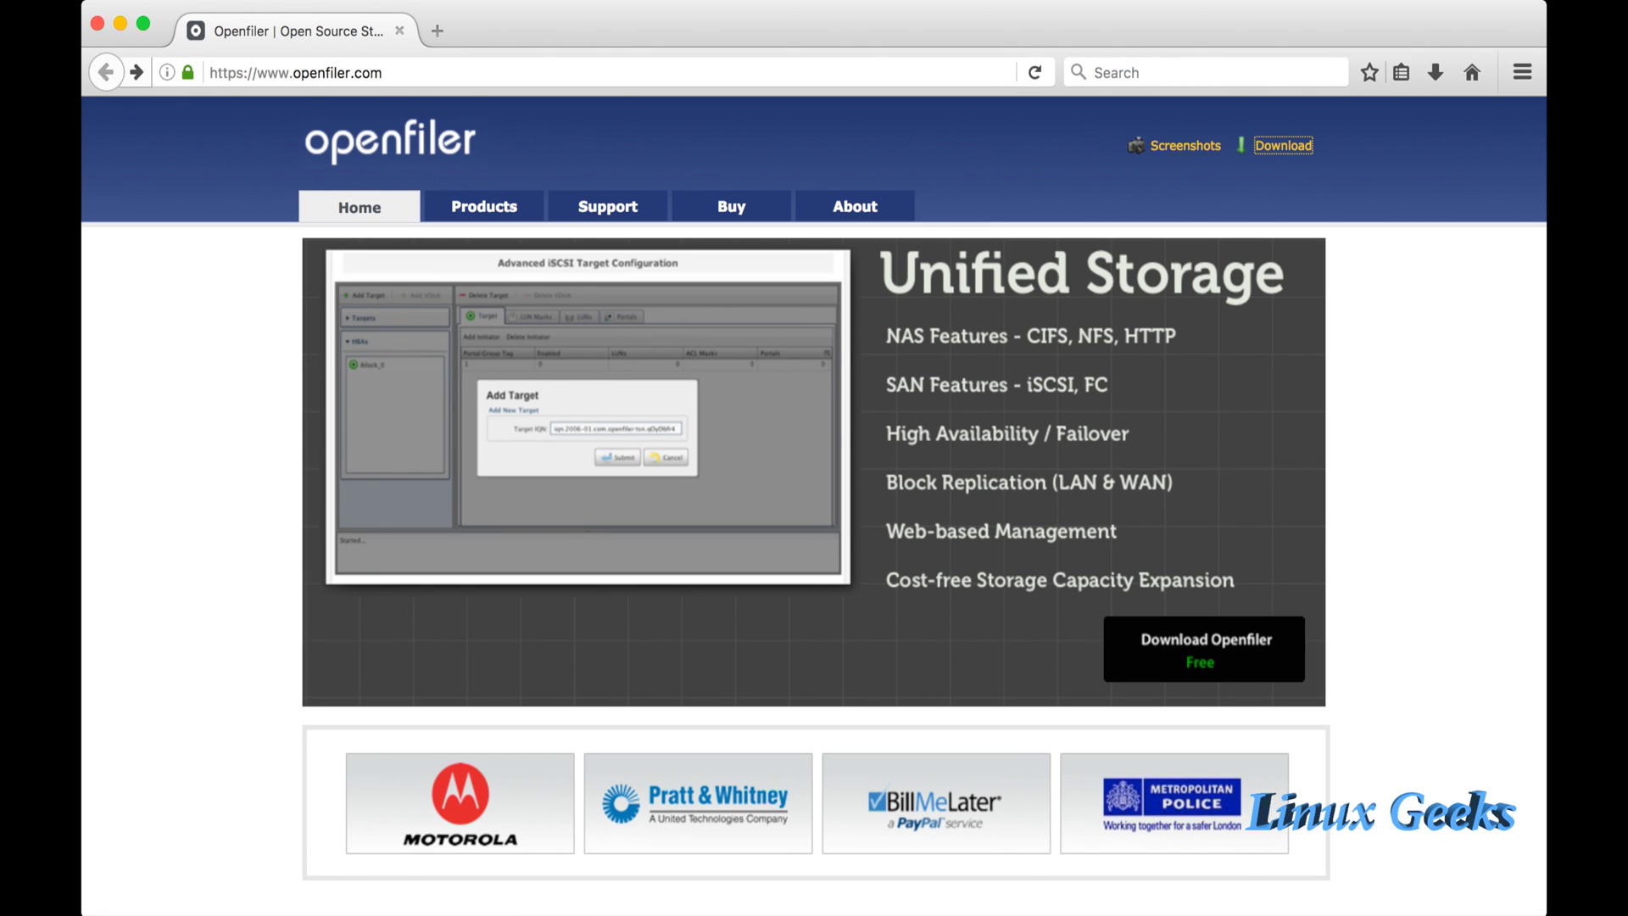
pyautogui.click(1283, 146)
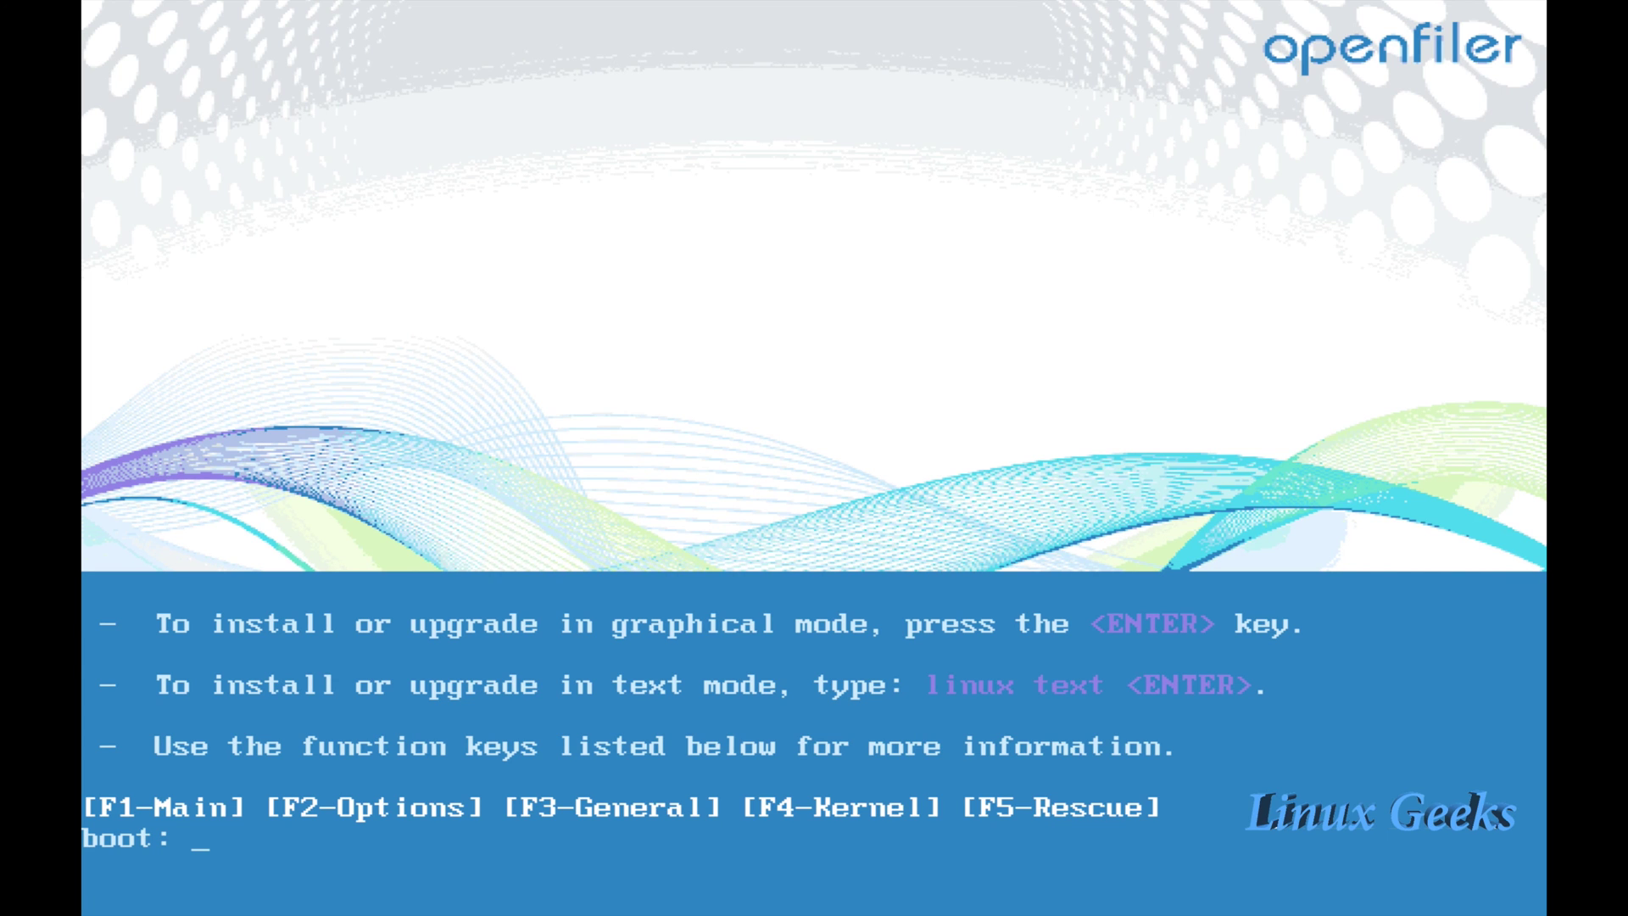
# Start the graphical install, keep the U.S. English keyboard, and initialize drive sda.
pyautogui.press('Return')
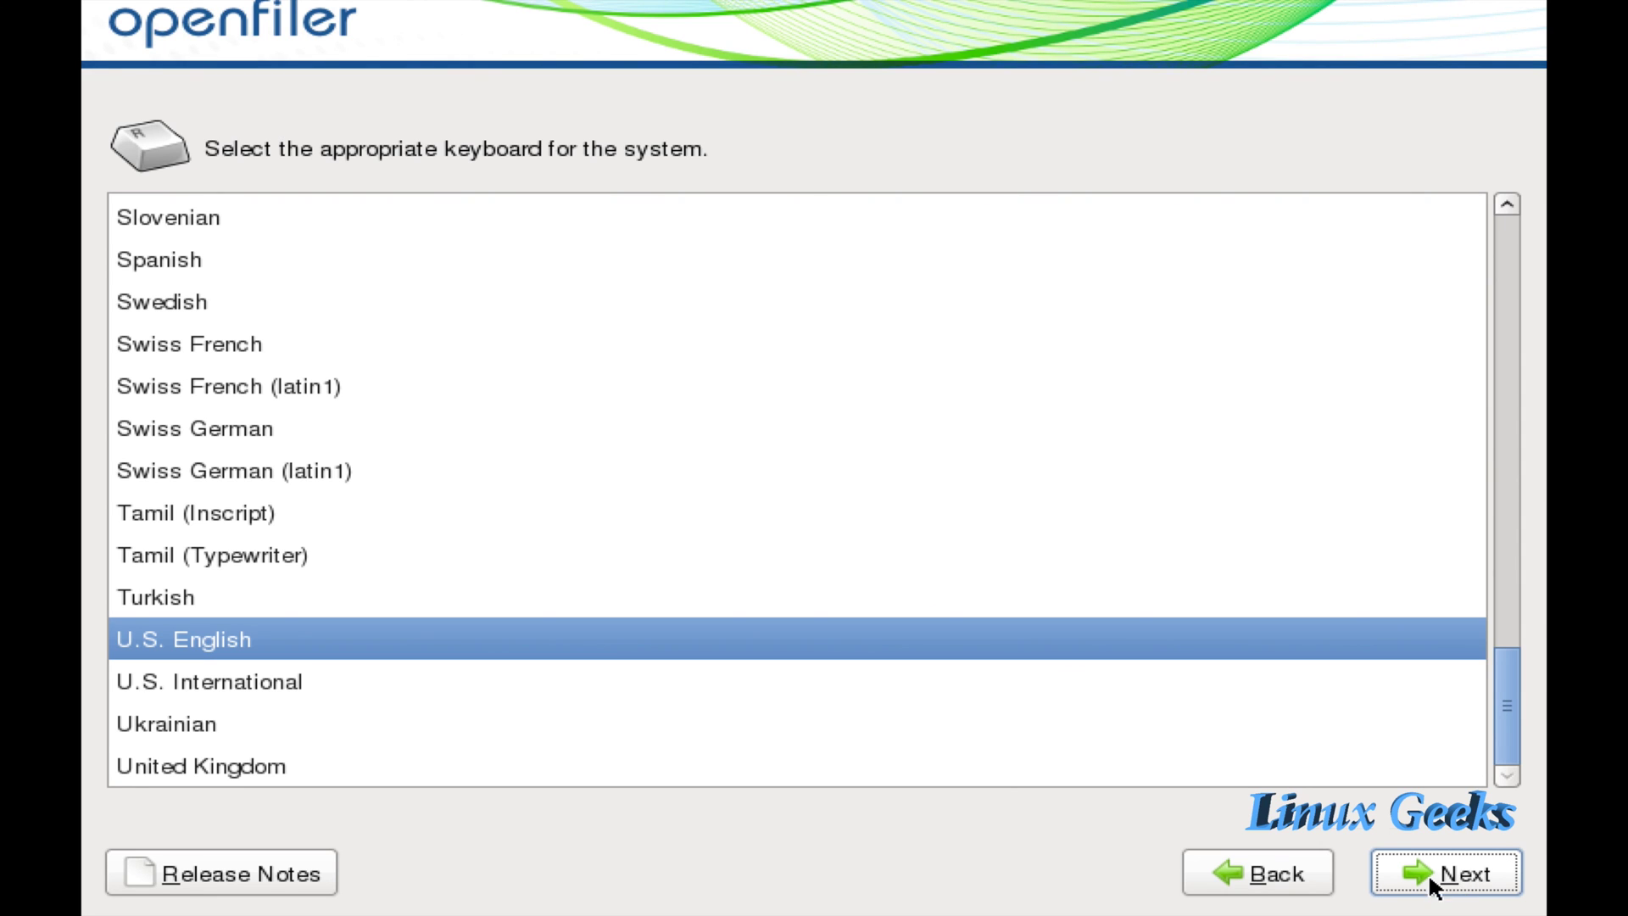
pyautogui.click(1452, 878)
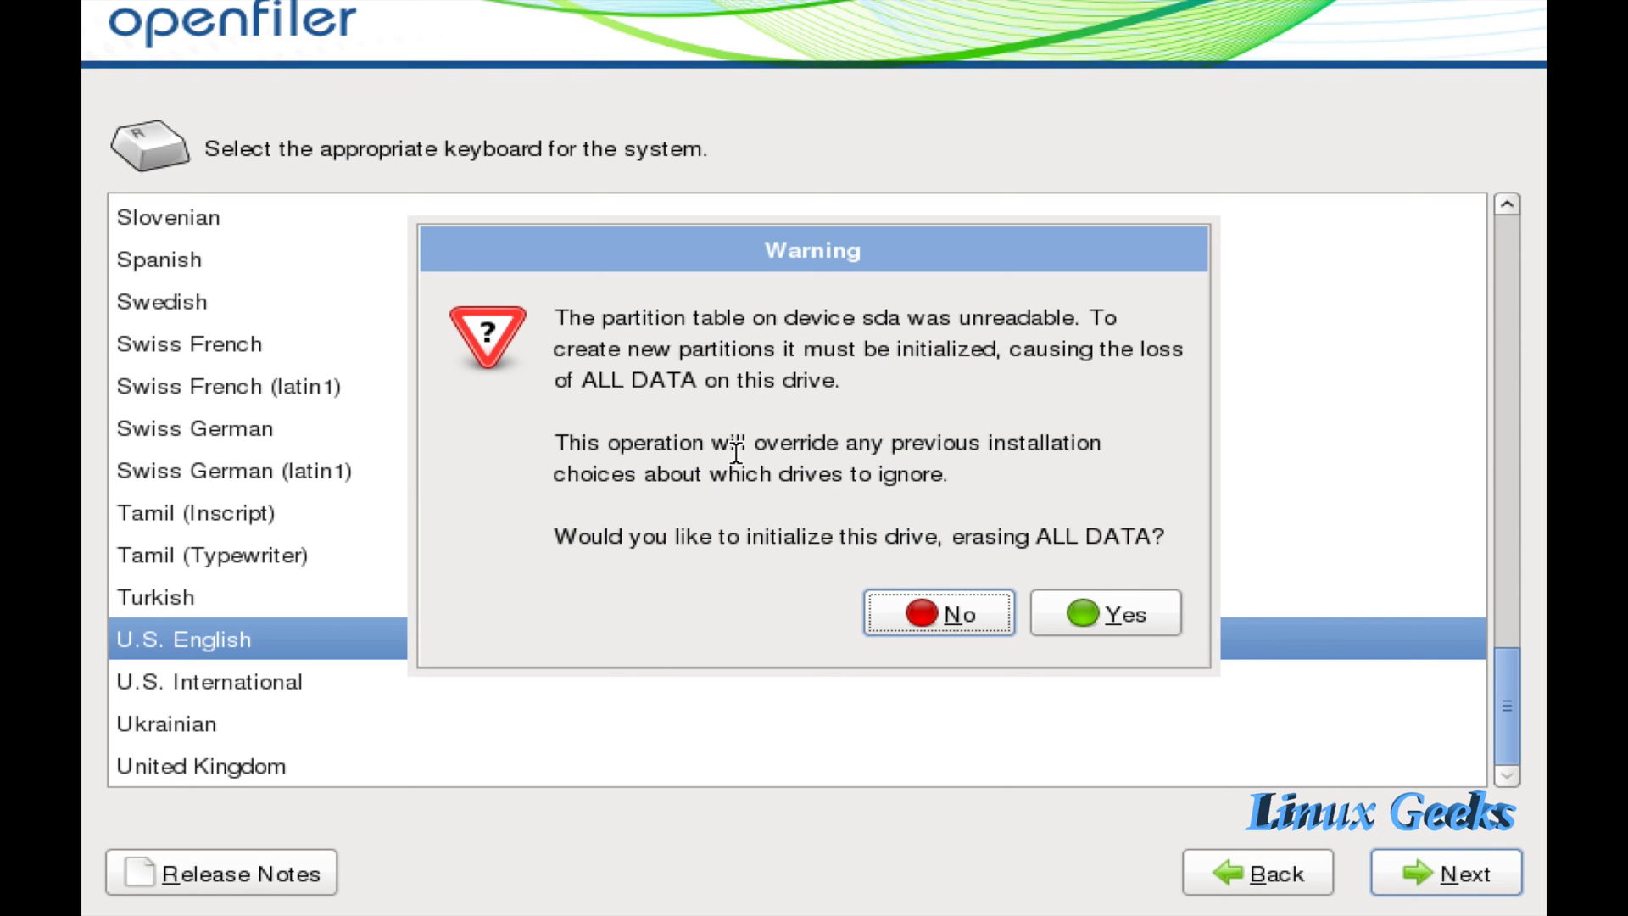
pyautogui.click(1102, 607)
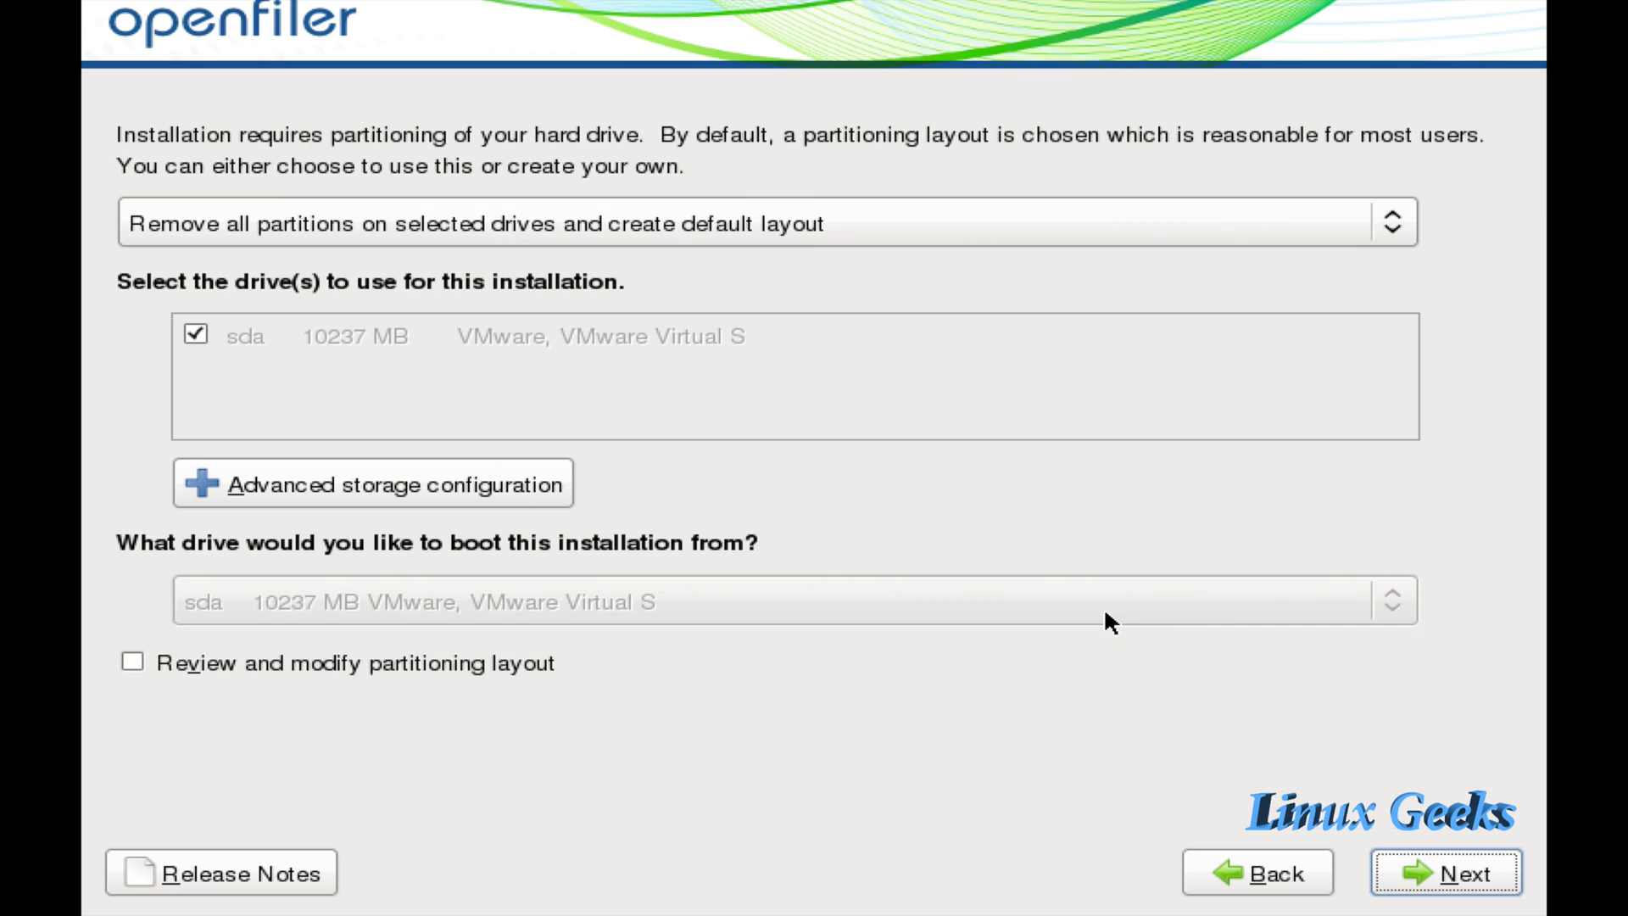
# Keep the 'Remove all partitions' default layout and confirm erasing all partitions on /dev/sda.
pyautogui.click(665, 243)
pyautogui.click(663, 234)
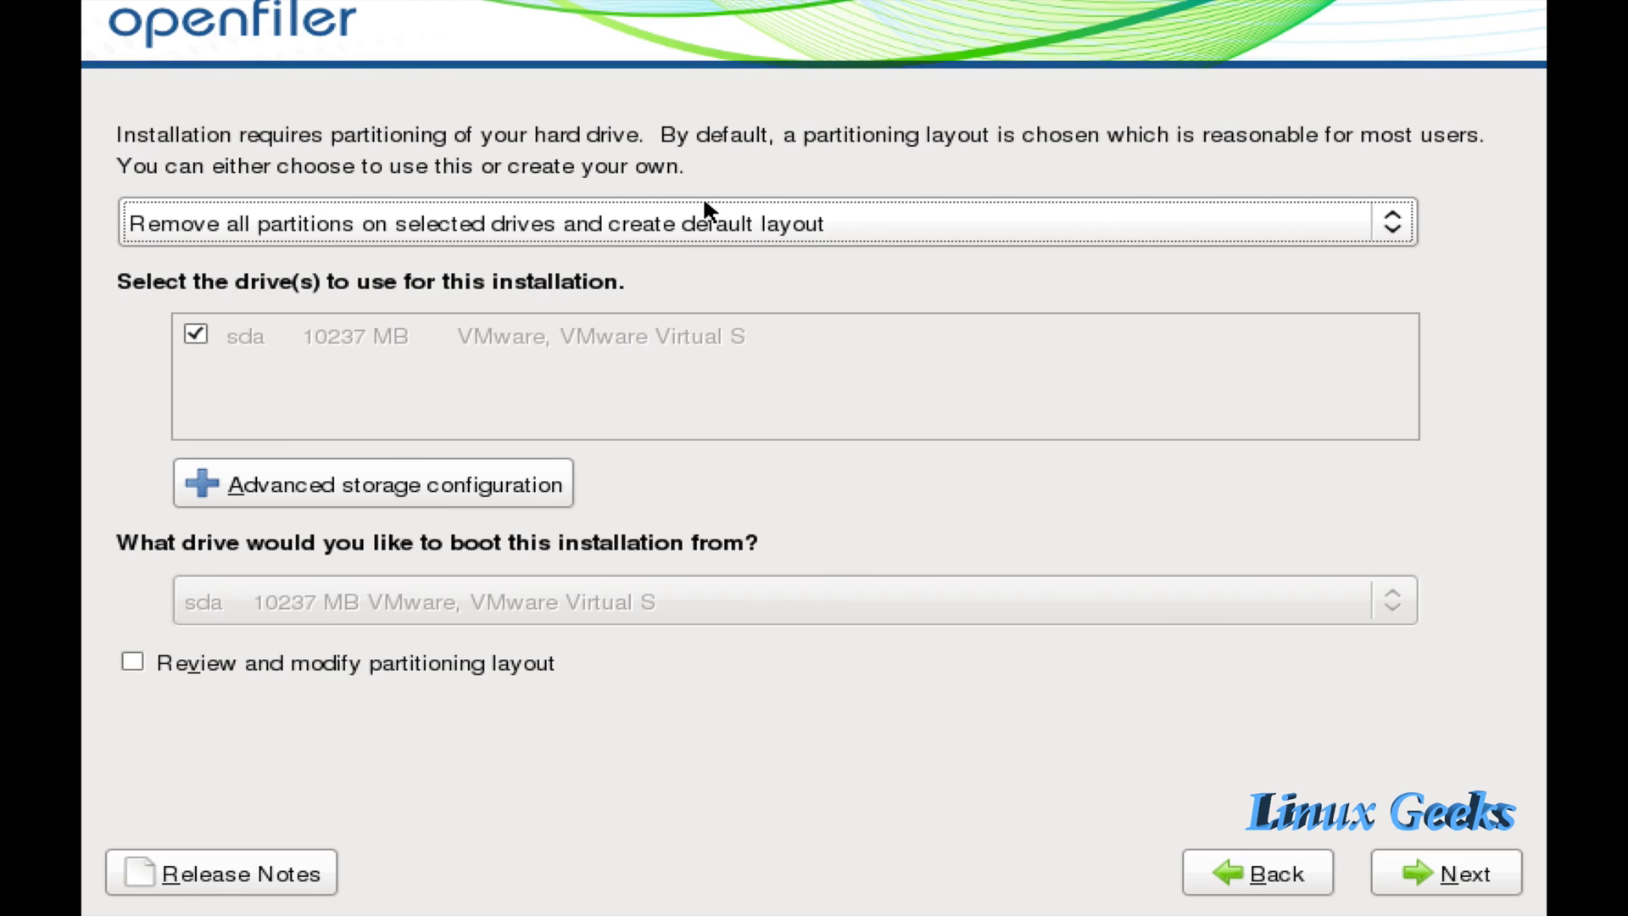
pyautogui.click(583, 219)
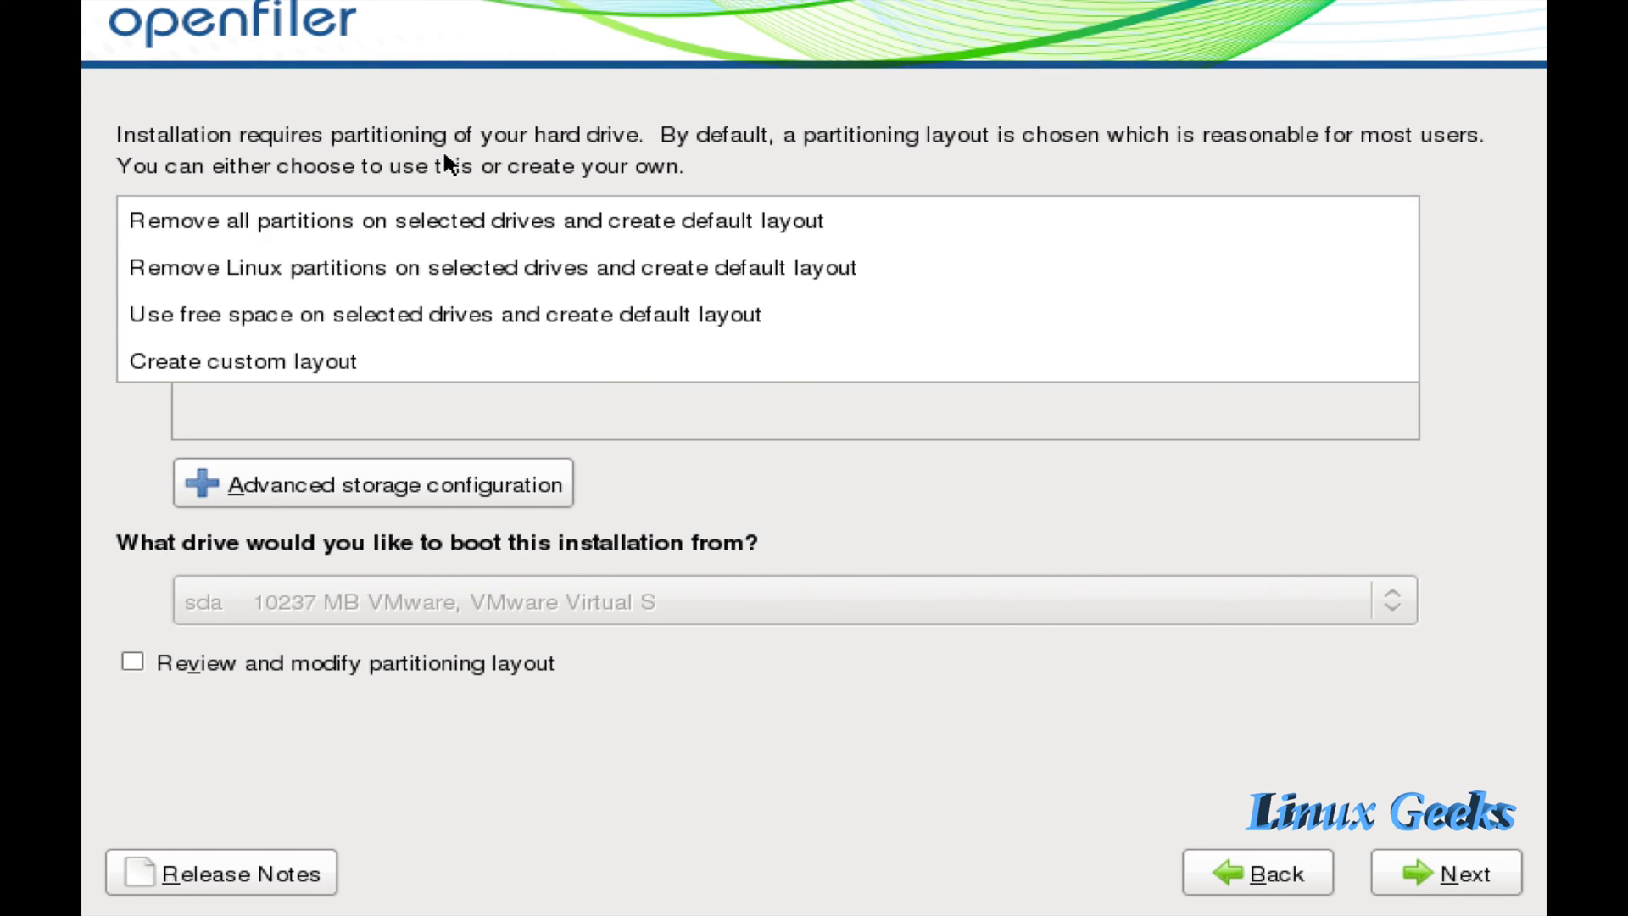
pyautogui.click(414, 230)
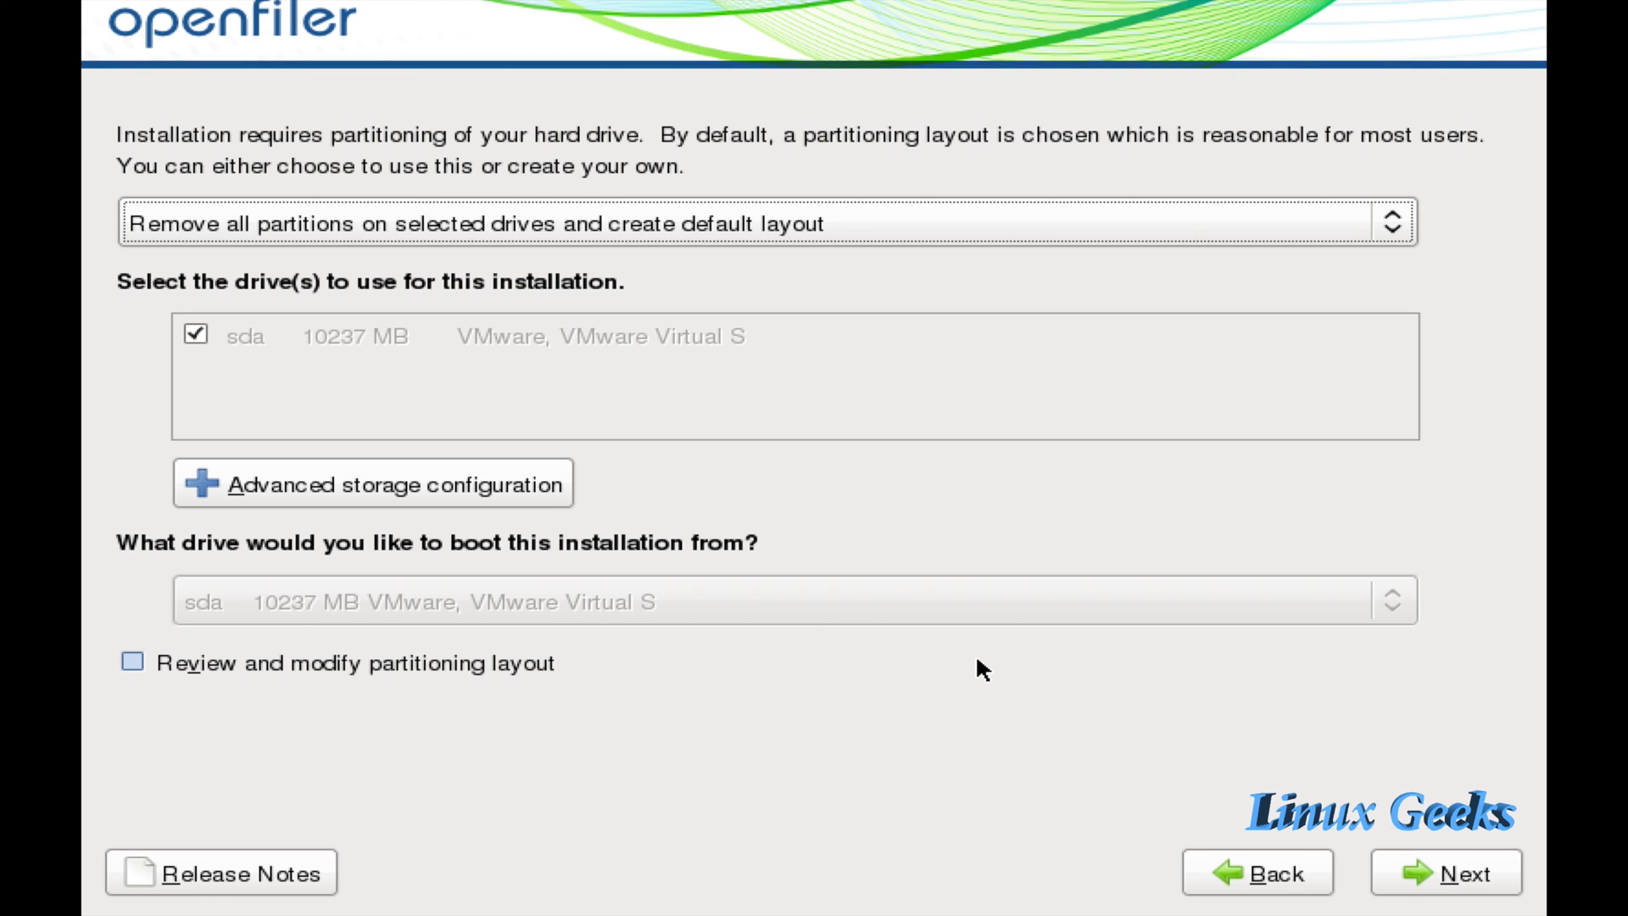
pyautogui.click(1463, 882)
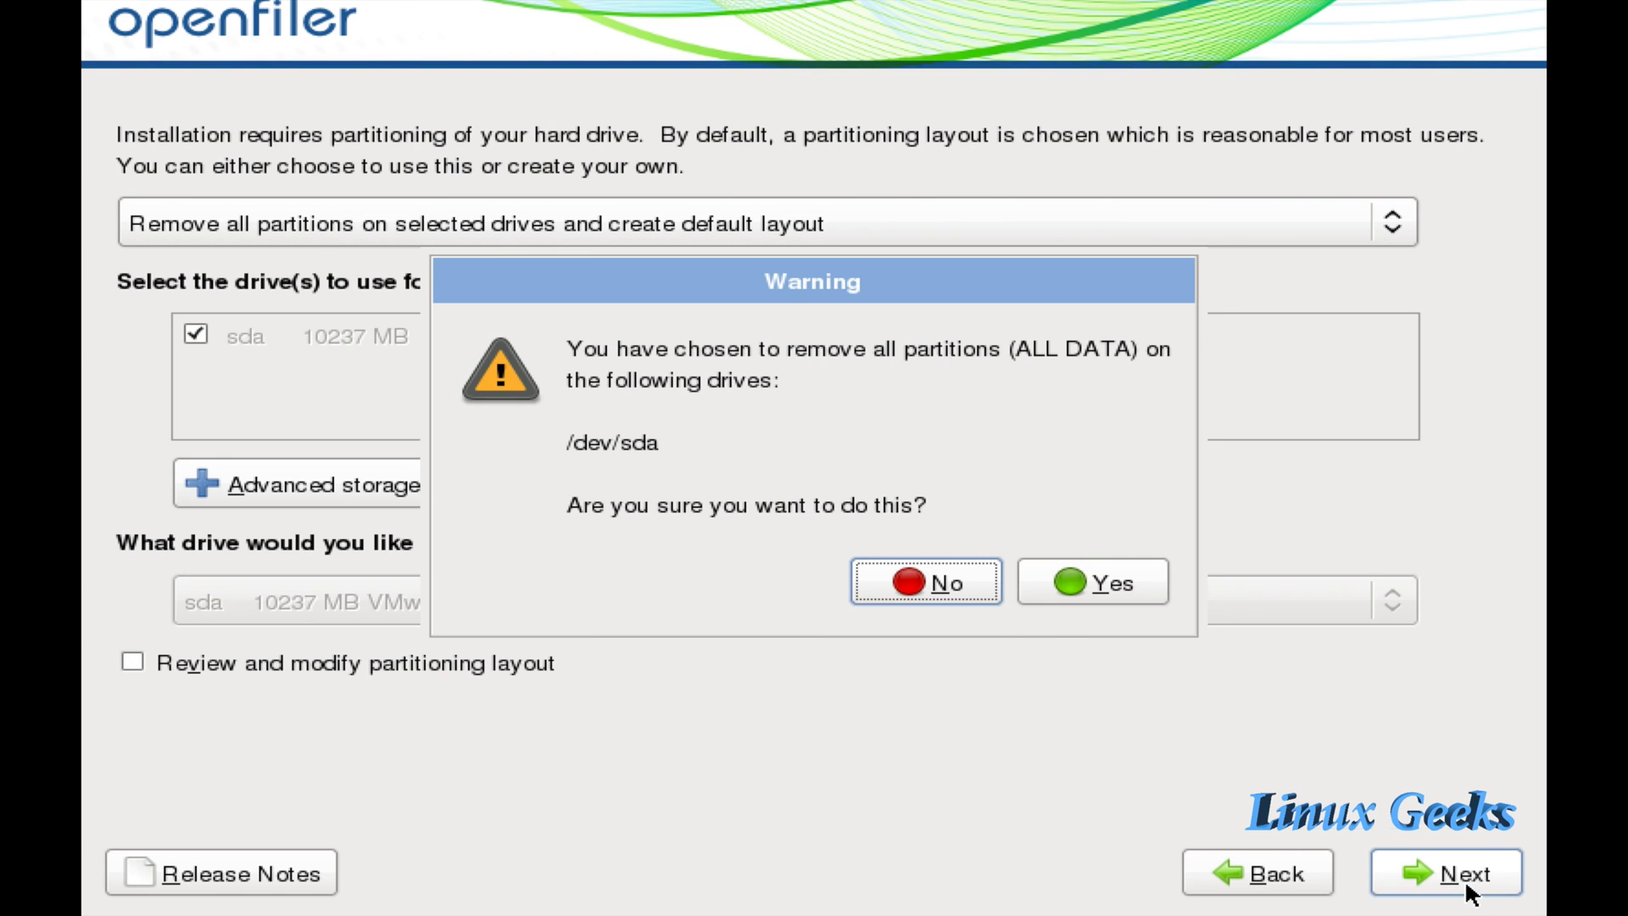
pyautogui.click(1080, 568)
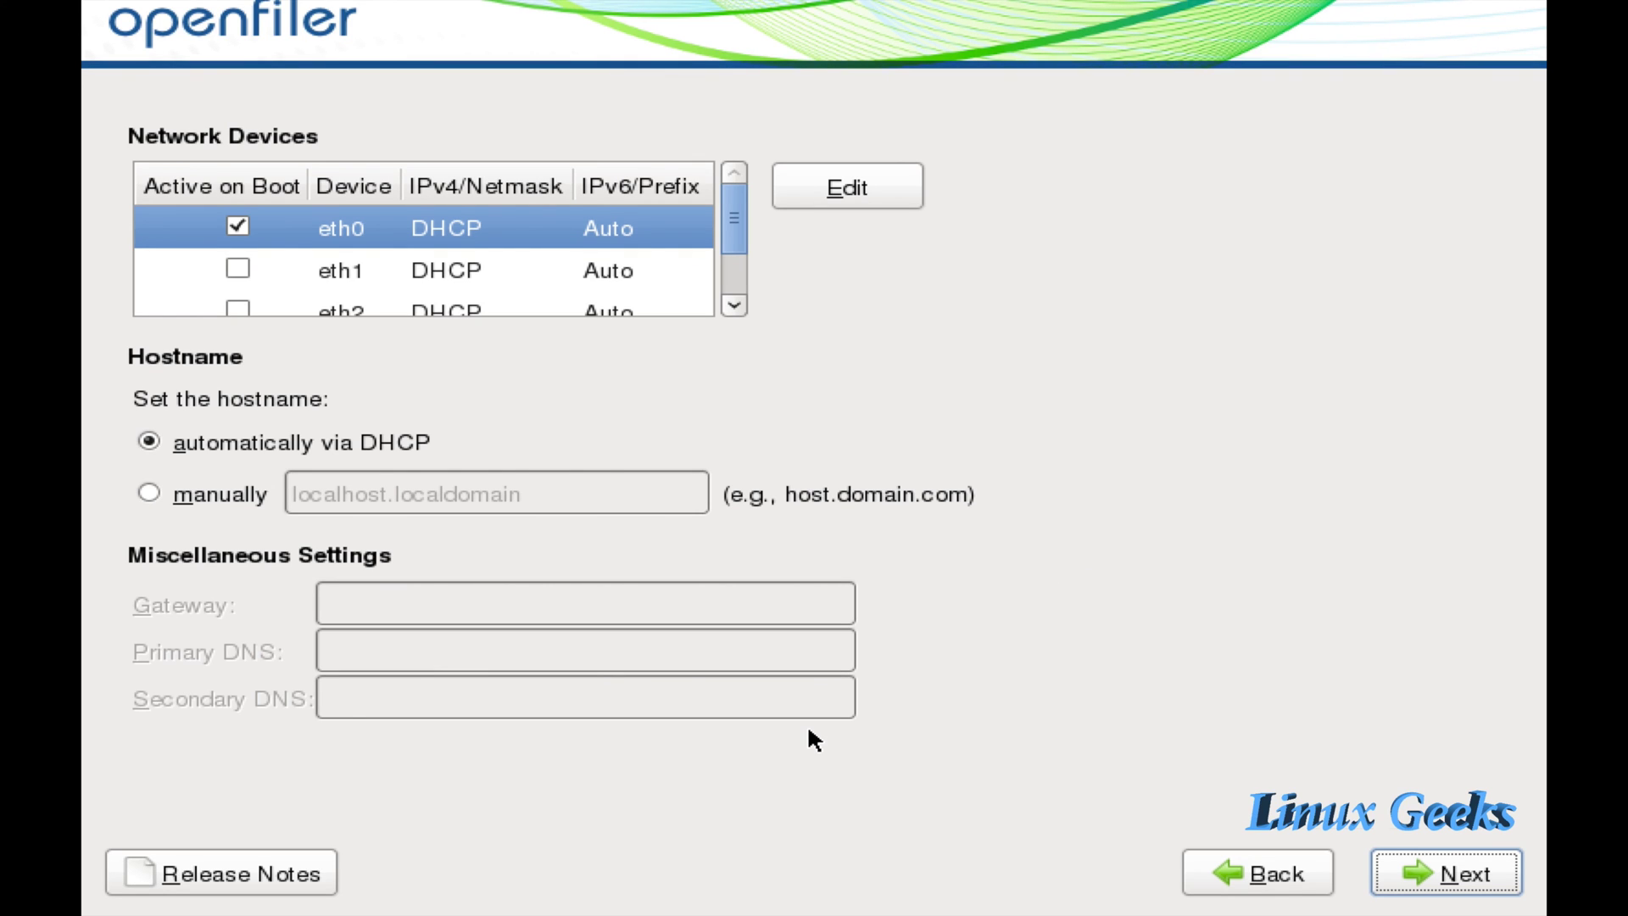
# Mark eth1, eth2 and eth3 as active on boot.
pyautogui.moveTo(722, 208)
pyautogui.mouseDown()
pyautogui.moveTo(736, 264)
pyautogui.moveTo(719, 165)
pyautogui.moveTo(730, 267)
pyautogui.moveTo(724, 190)
pyautogui.mouseUp()
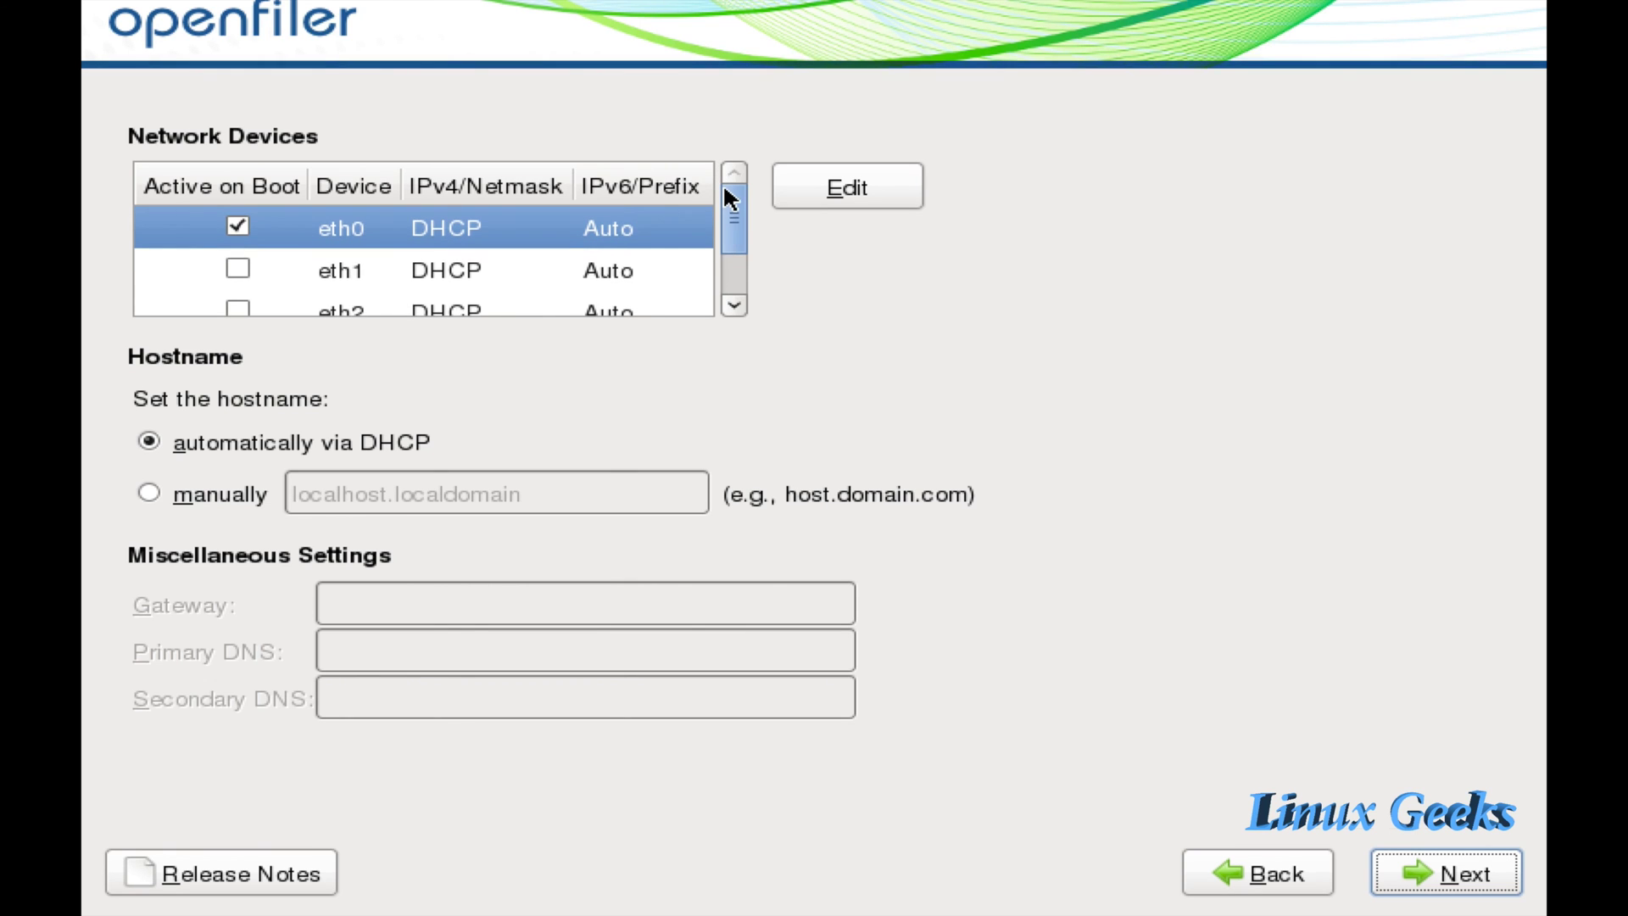
pyautogui.click(237, 270)
pyautogui.click(242, 297)
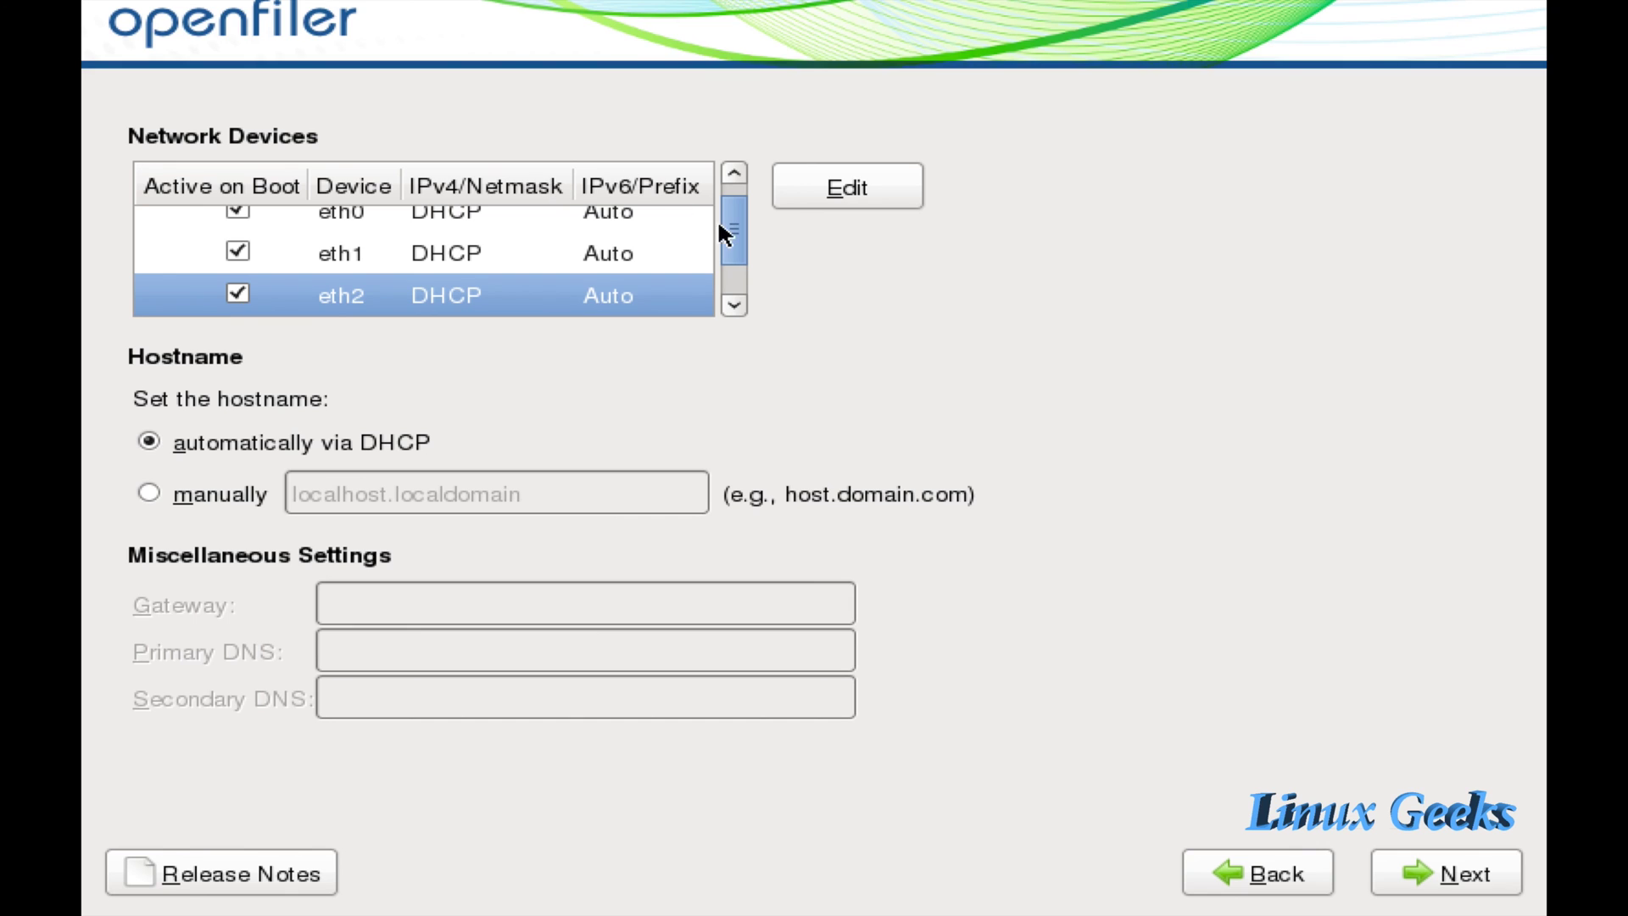
pyautogui.moveTo(723, 229); pyautogui.dragTo(734, 270)
pyautogui.click(239, 294)
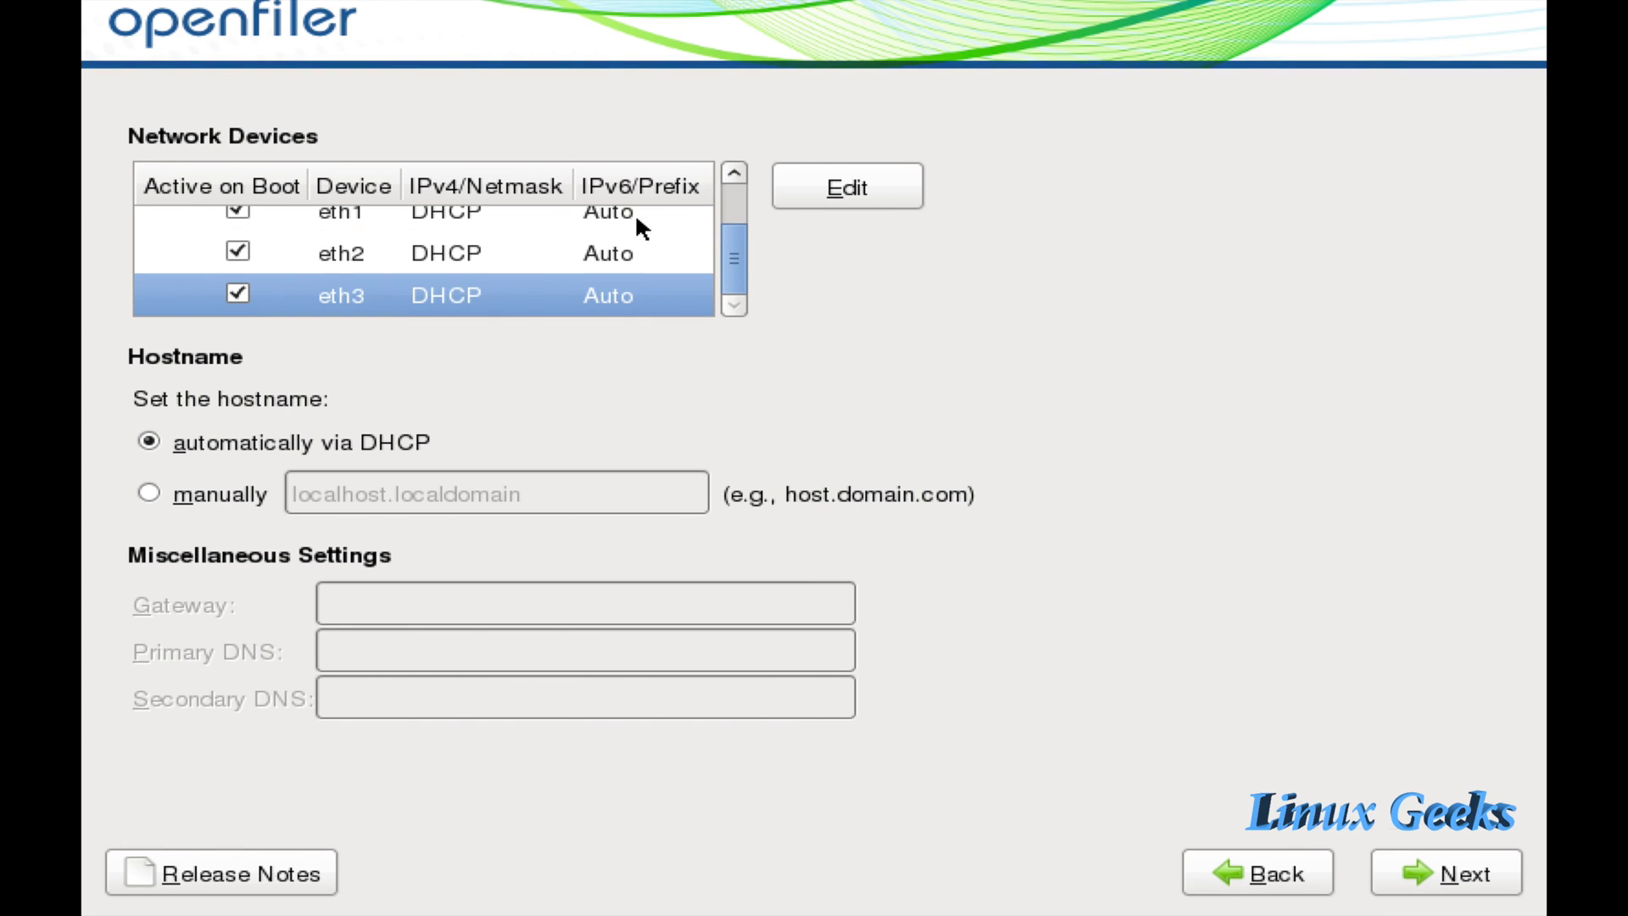
pyautogui.moveTo(734, 229); pyautogui.dragTo(730, 203)
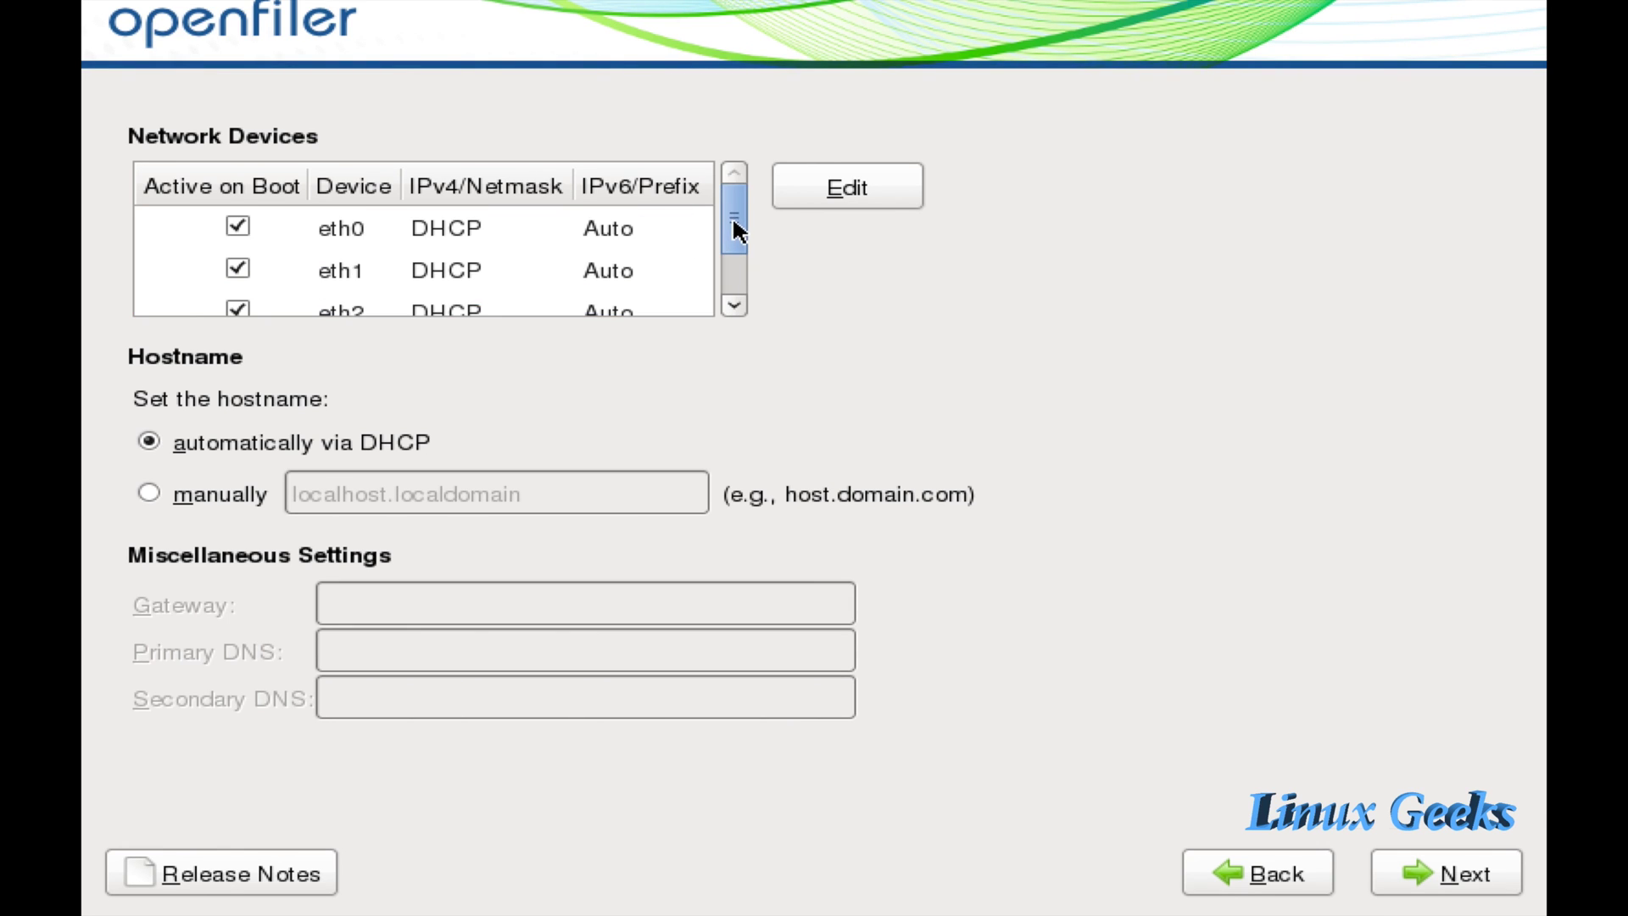
# Check eth0's settings without changes, then review eth1 through eth3 in the list.
pyautogui.click(526, 237)
pyautogui.click(851, 192)
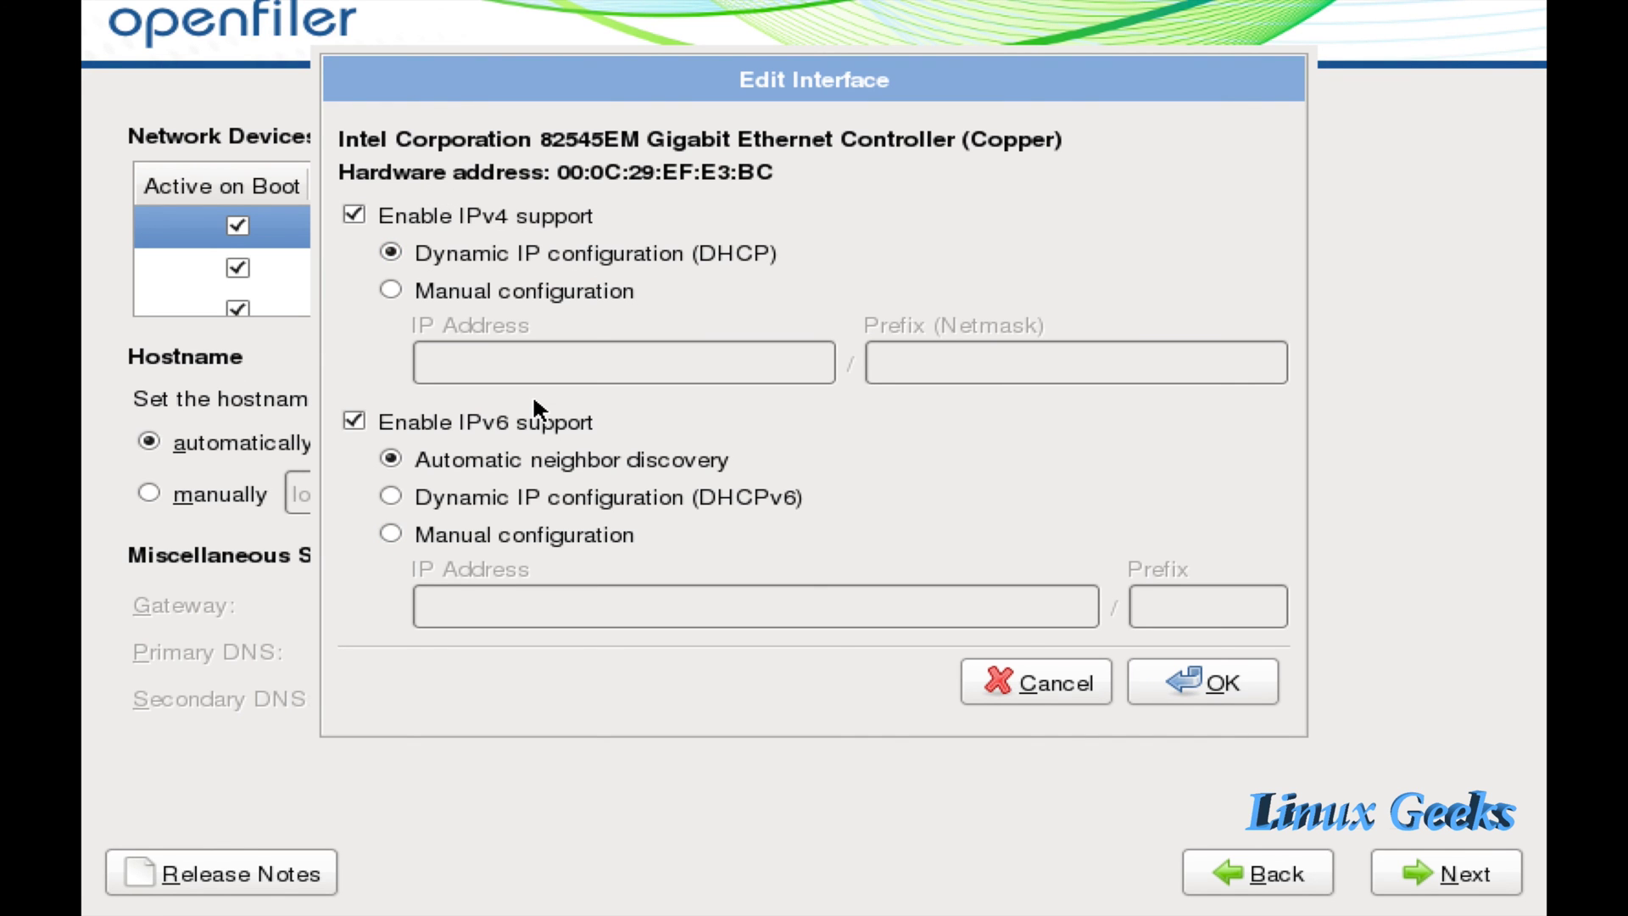
pyautogui.click(1021, 684)
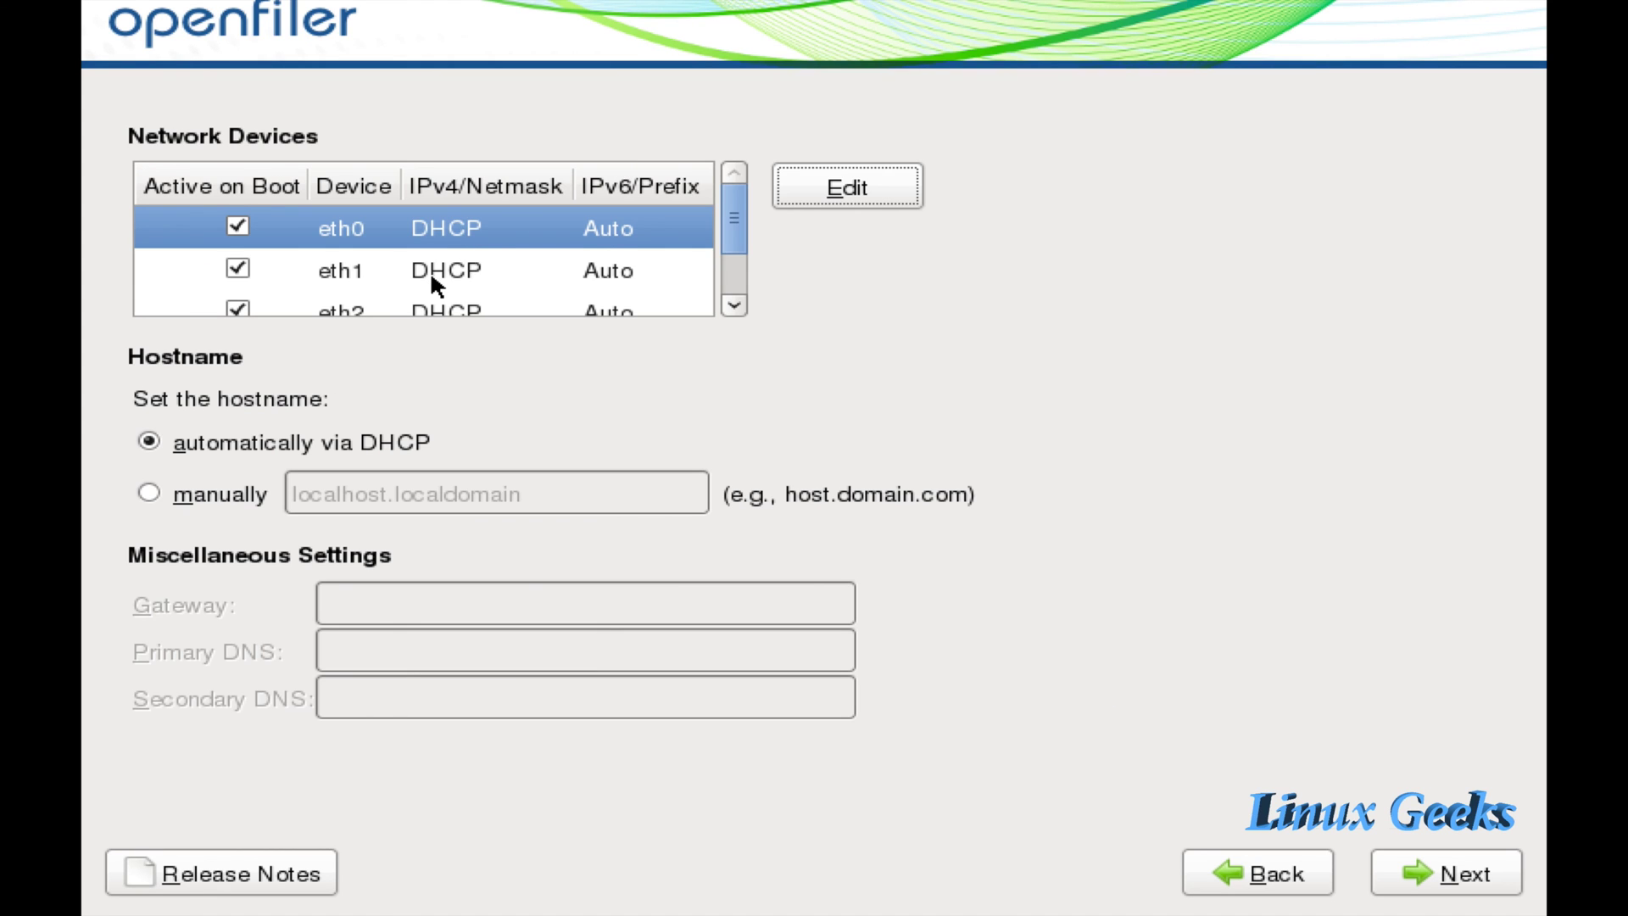
pyautogui.click(422, 282)
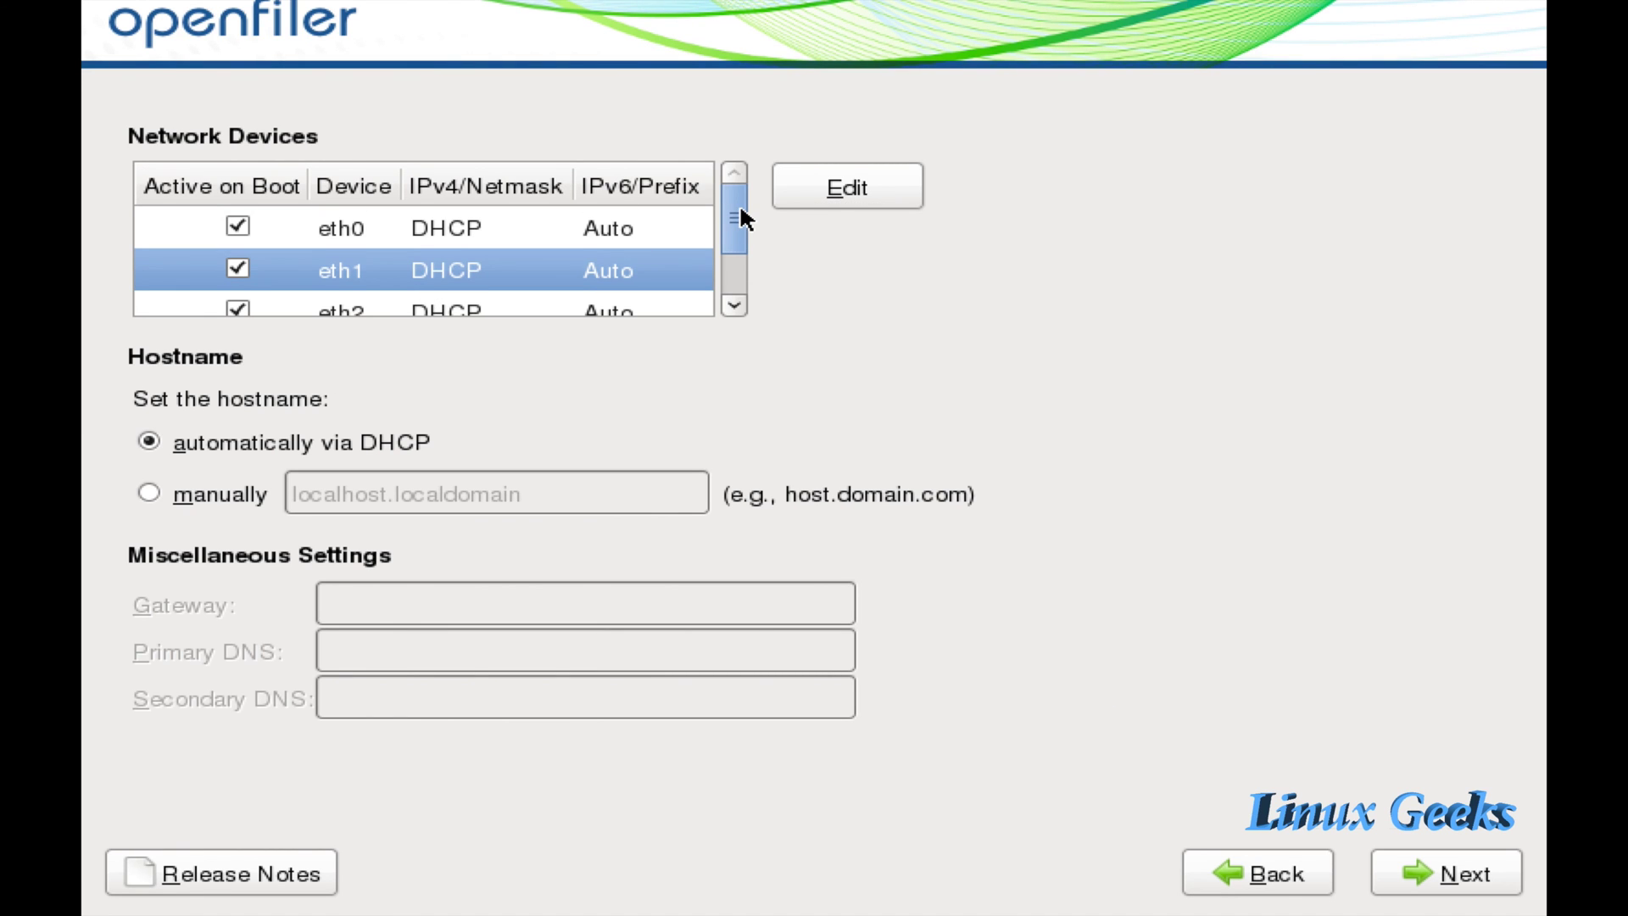
pyautogui.moveTo(739, 207); pyautogui.dragTo(739, 278)
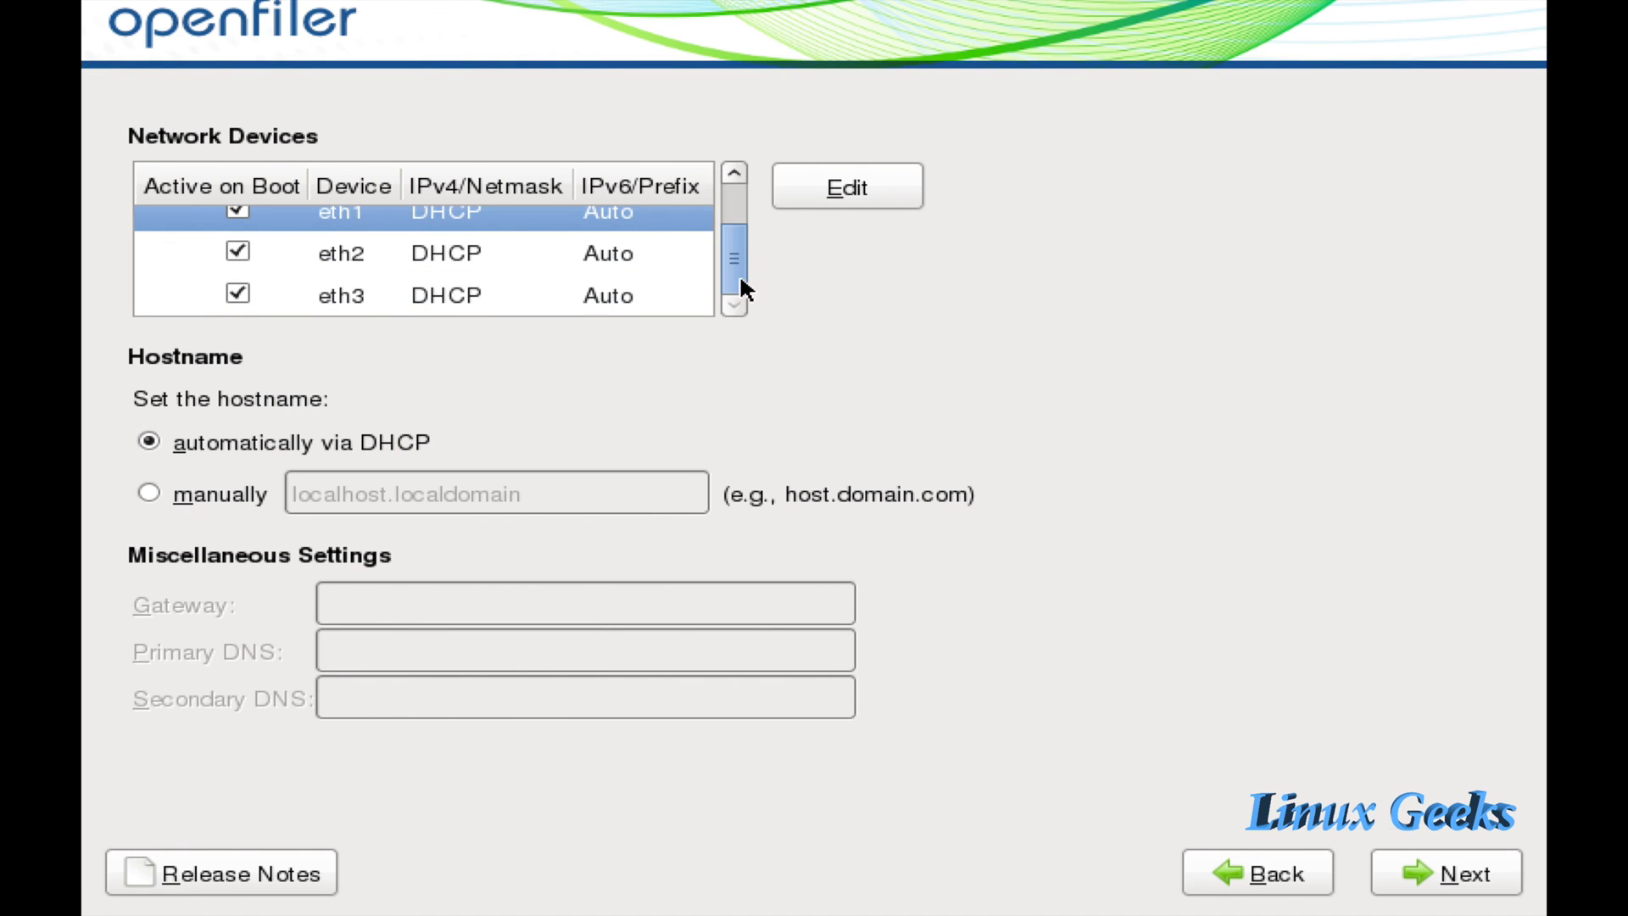
pyautogui.click(455, 253)
pyautogui.click(451, 291)
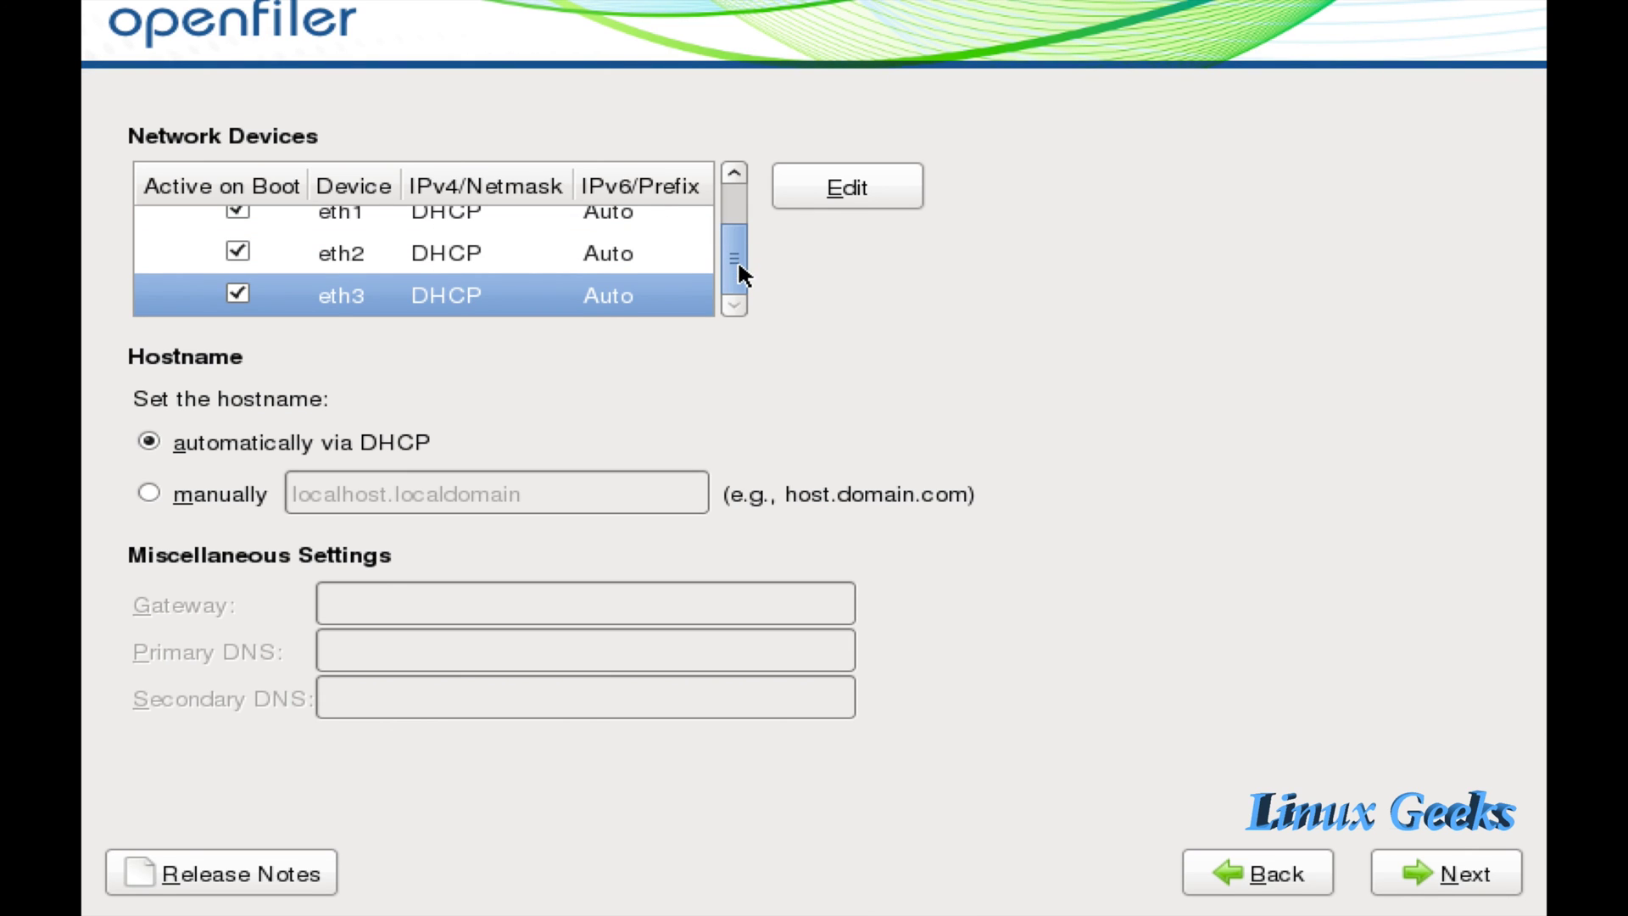
pyautogui.moveTo(737, 259); pyautogui.dragTo(741, 195)
pyautogui.click(498, 239)
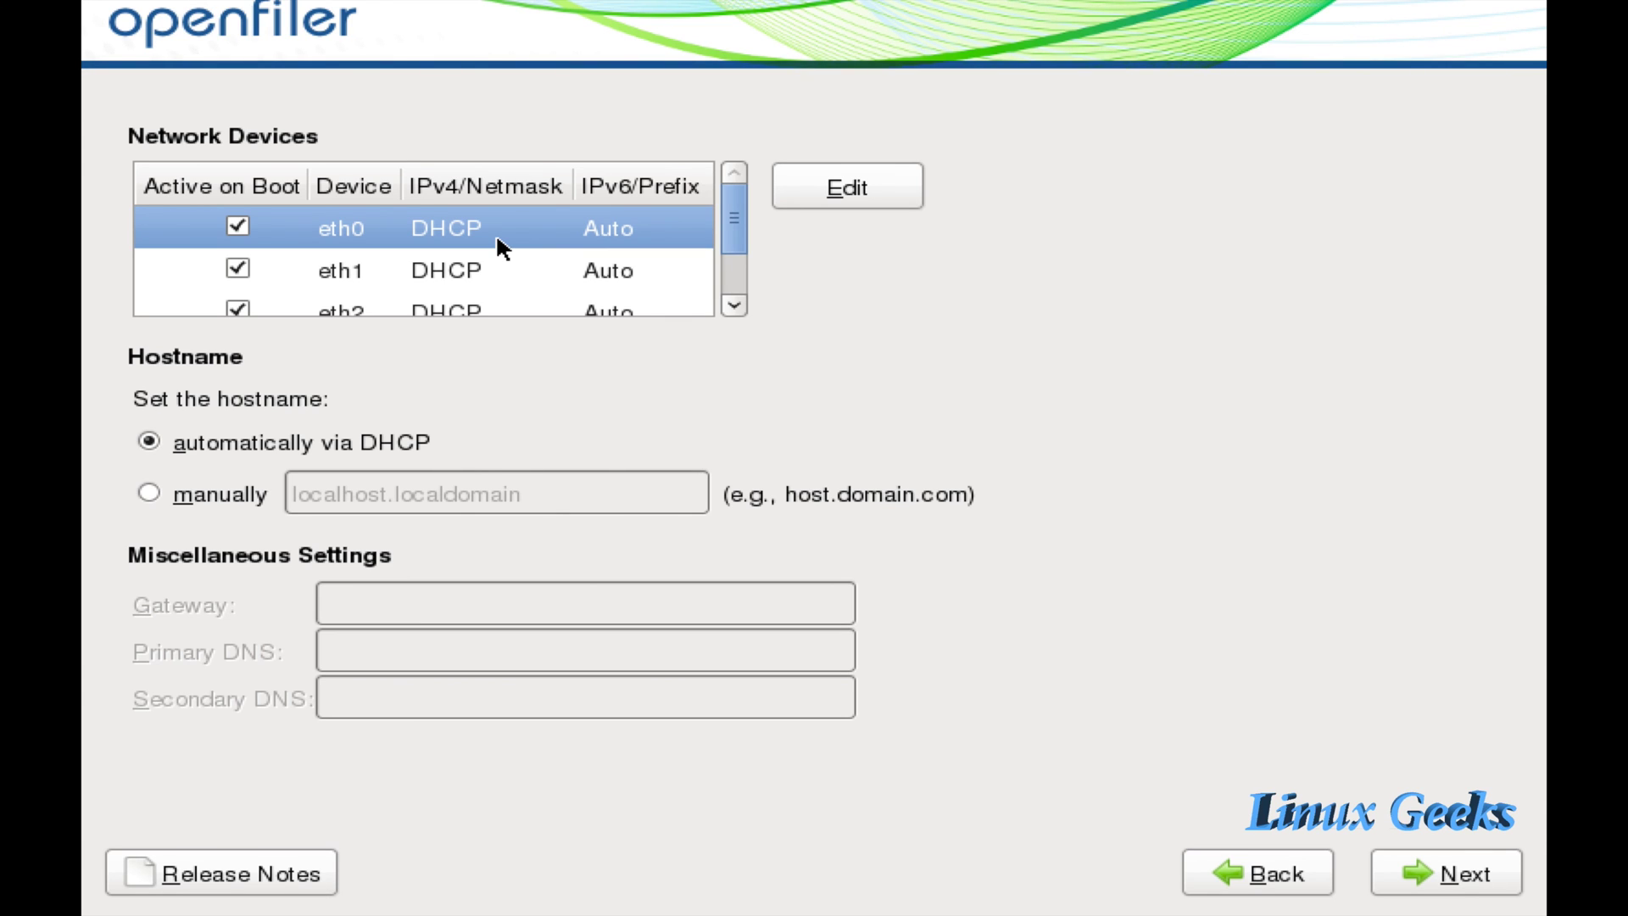
# Set the hostname manually to stroage1.linuxgeekvideos.com in place of localhost.localdomain.
pyautogui.click(155, 489)
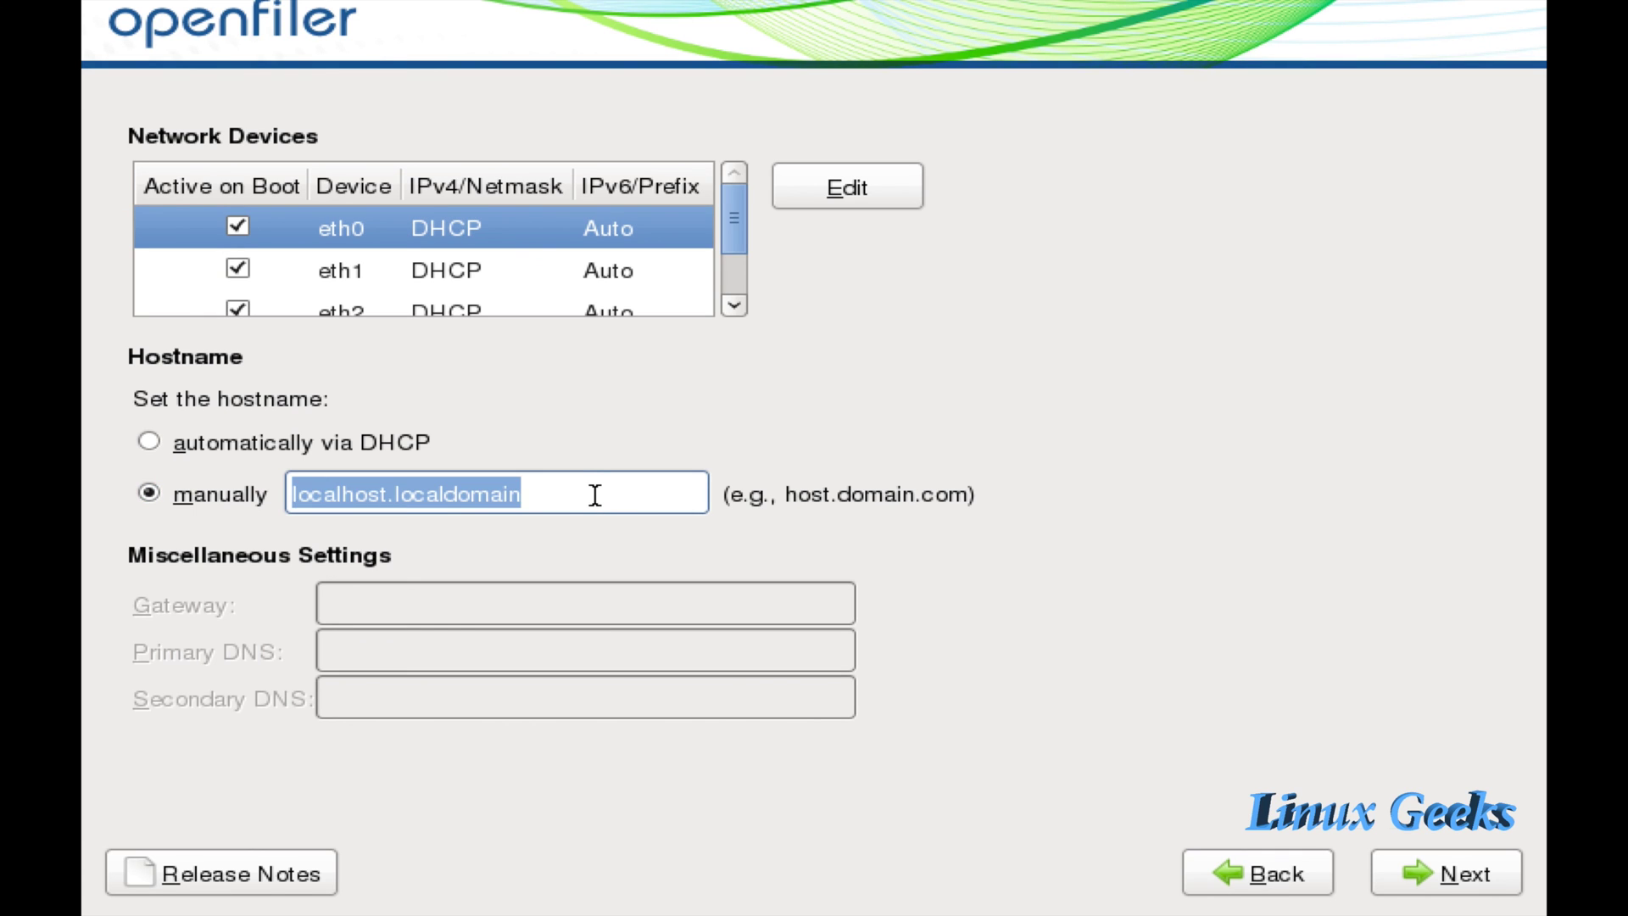
pyautogui.press('BackSpace')
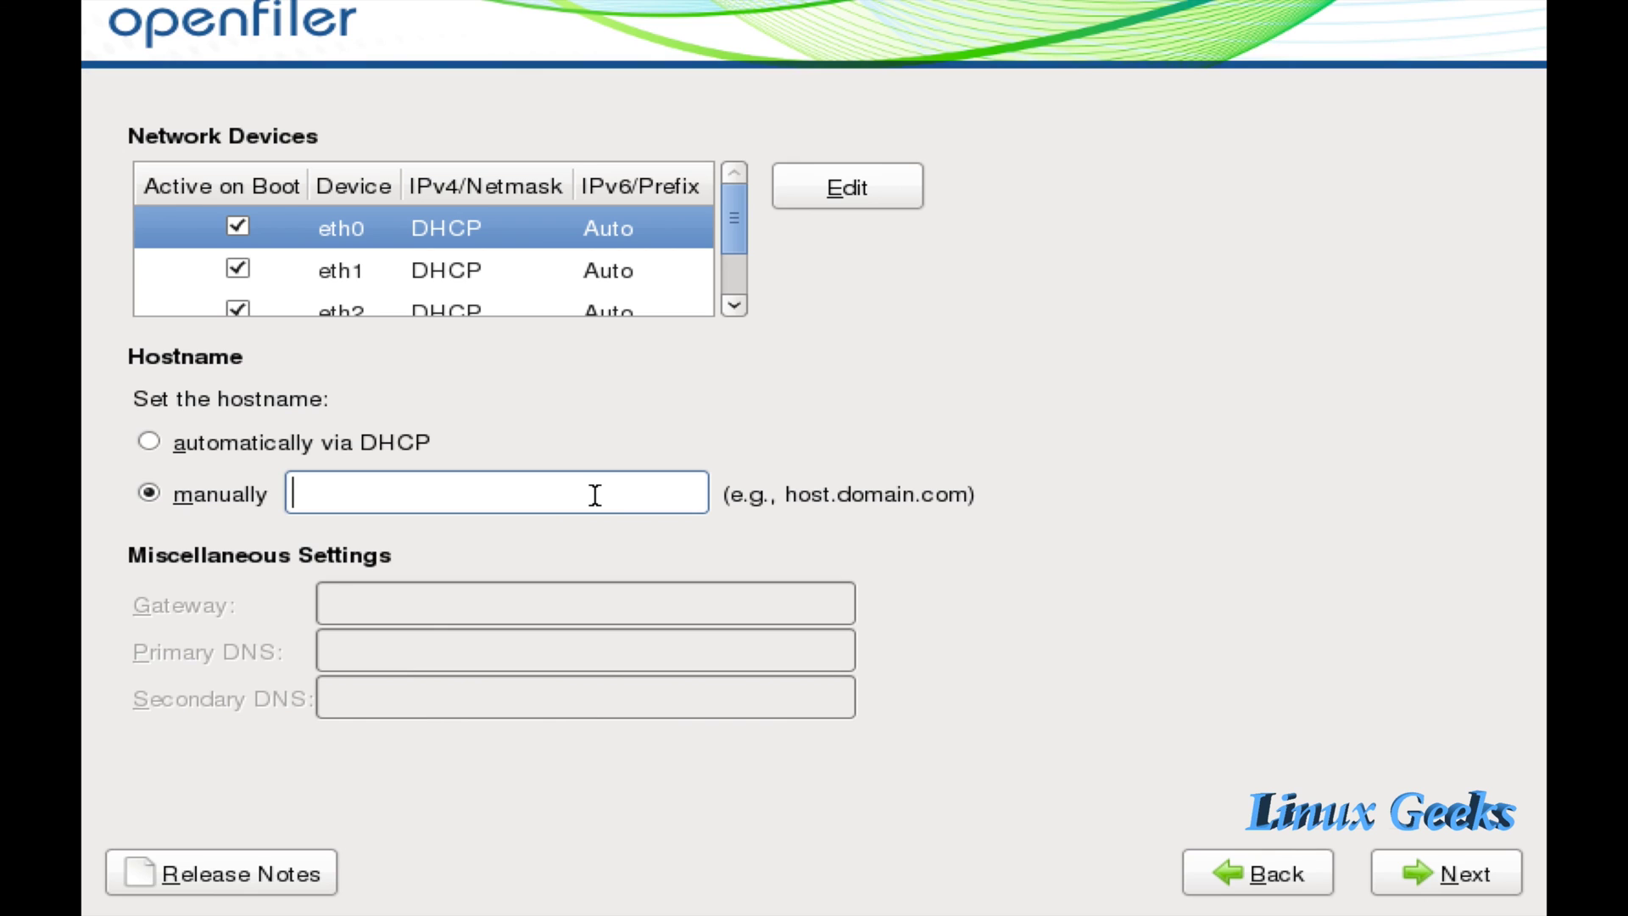
pyautogui.write('stroage1.')
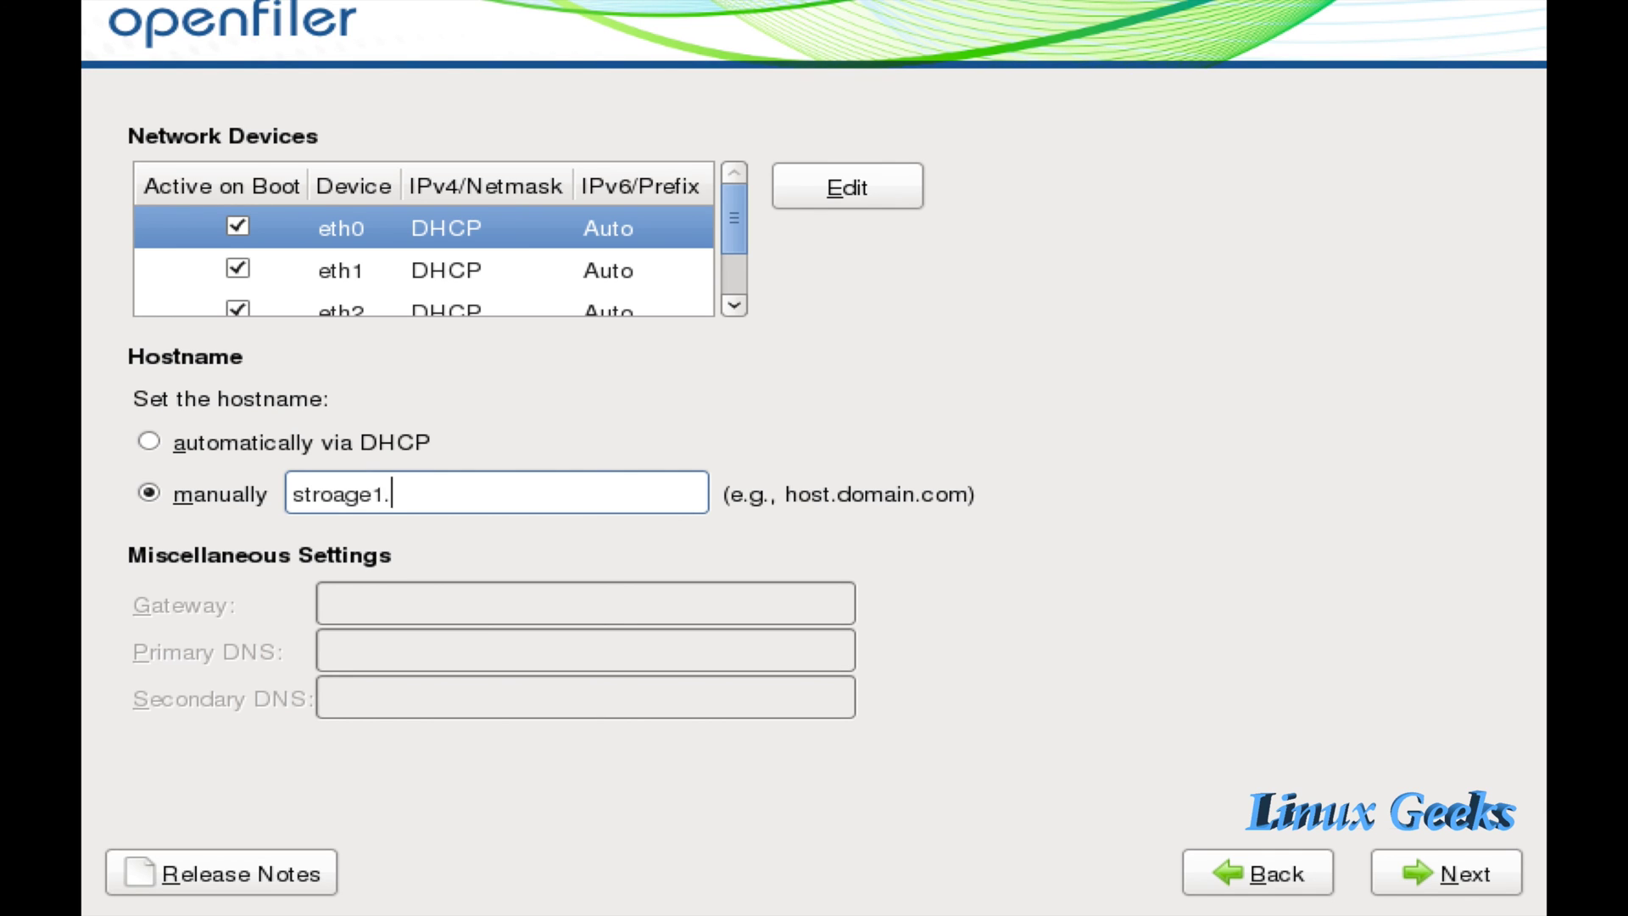
pyautogui.write('linuxgeekvideoscim')
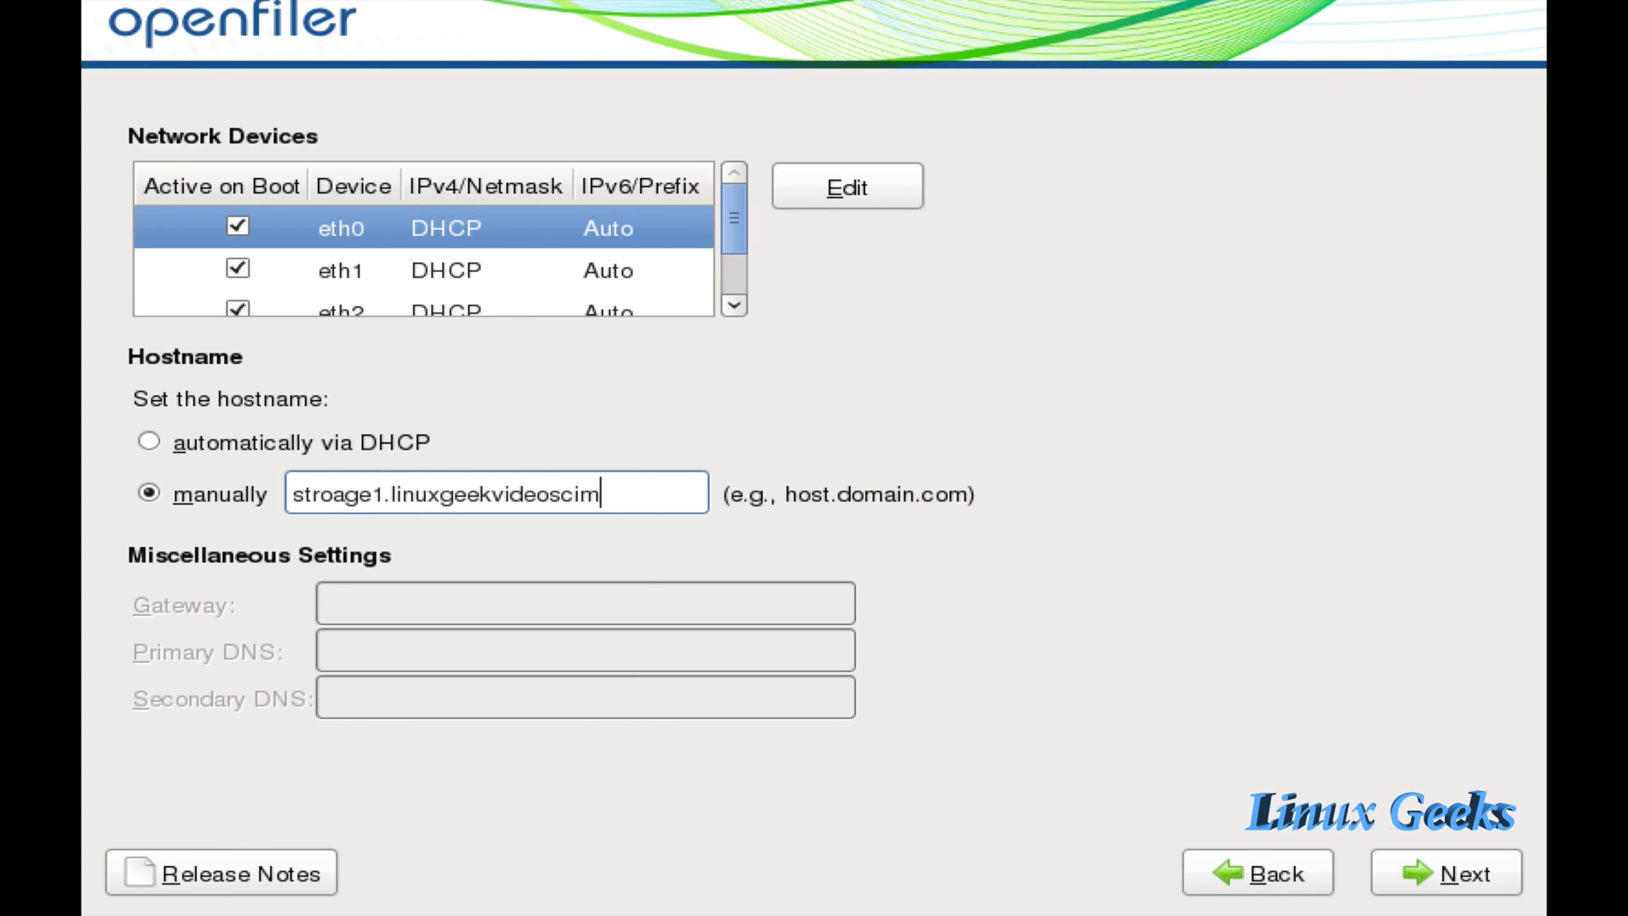
pyautogui.press('BackSpace')
pyautogui.press('BackSpace')
pyautogui.press('BackSpace')
pyautogui.write('.com')
pyautogui.moveTo(499, 266)
# Continue to time zones and pick Dubai on the map so Asia/Dubai is selected.
pyautogui.click(1458, 872)
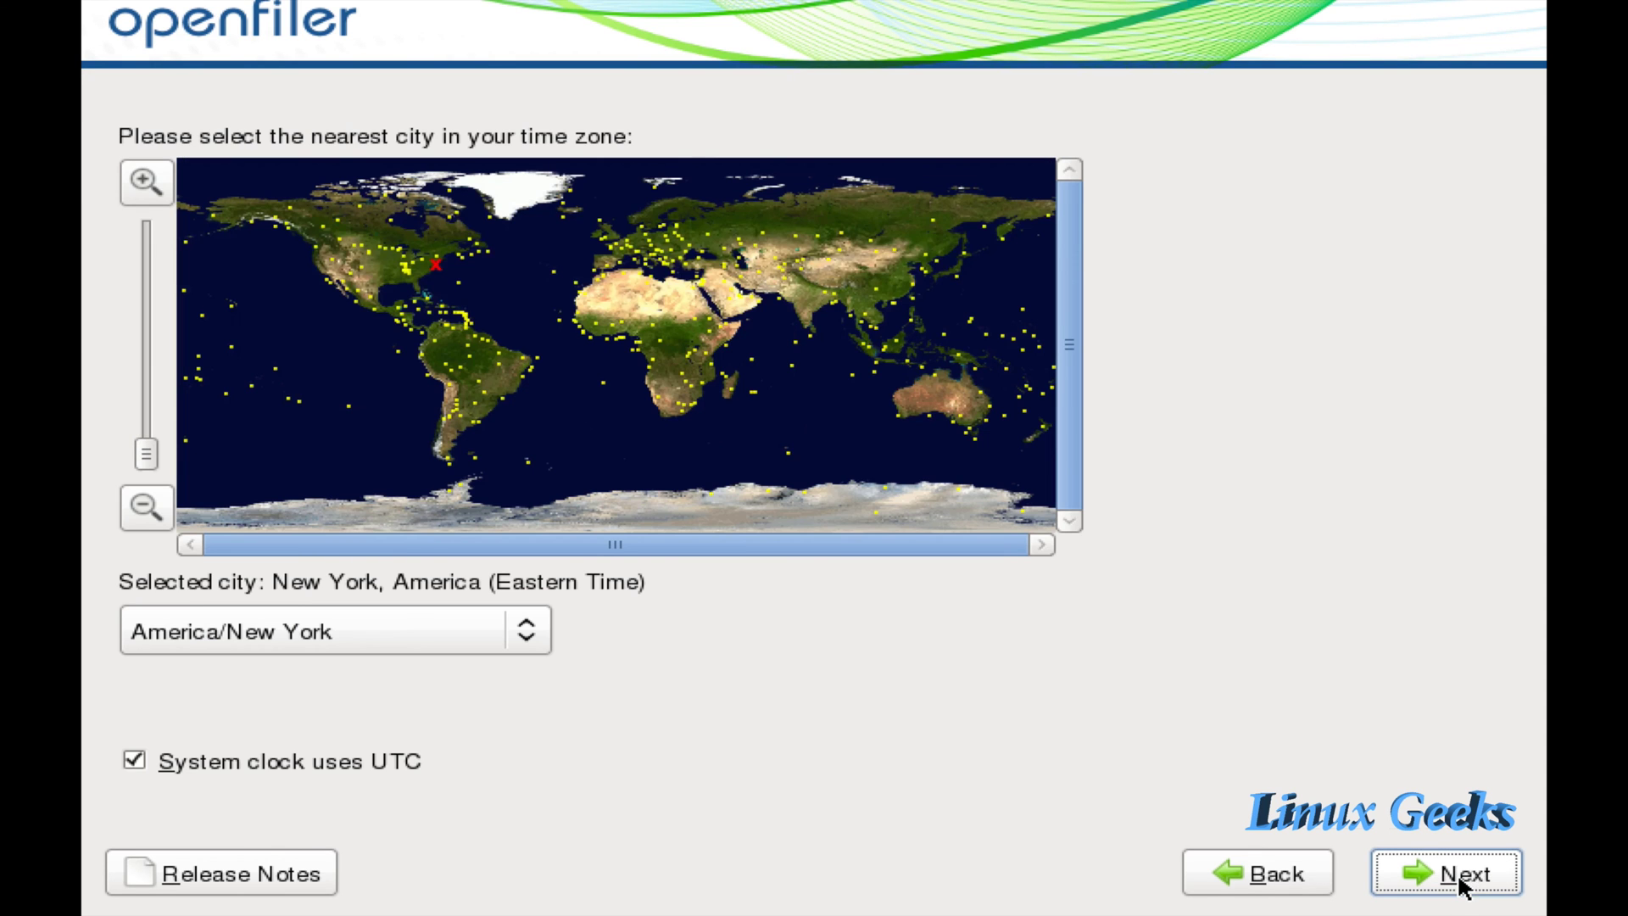
pyautogui.click(808, 308)
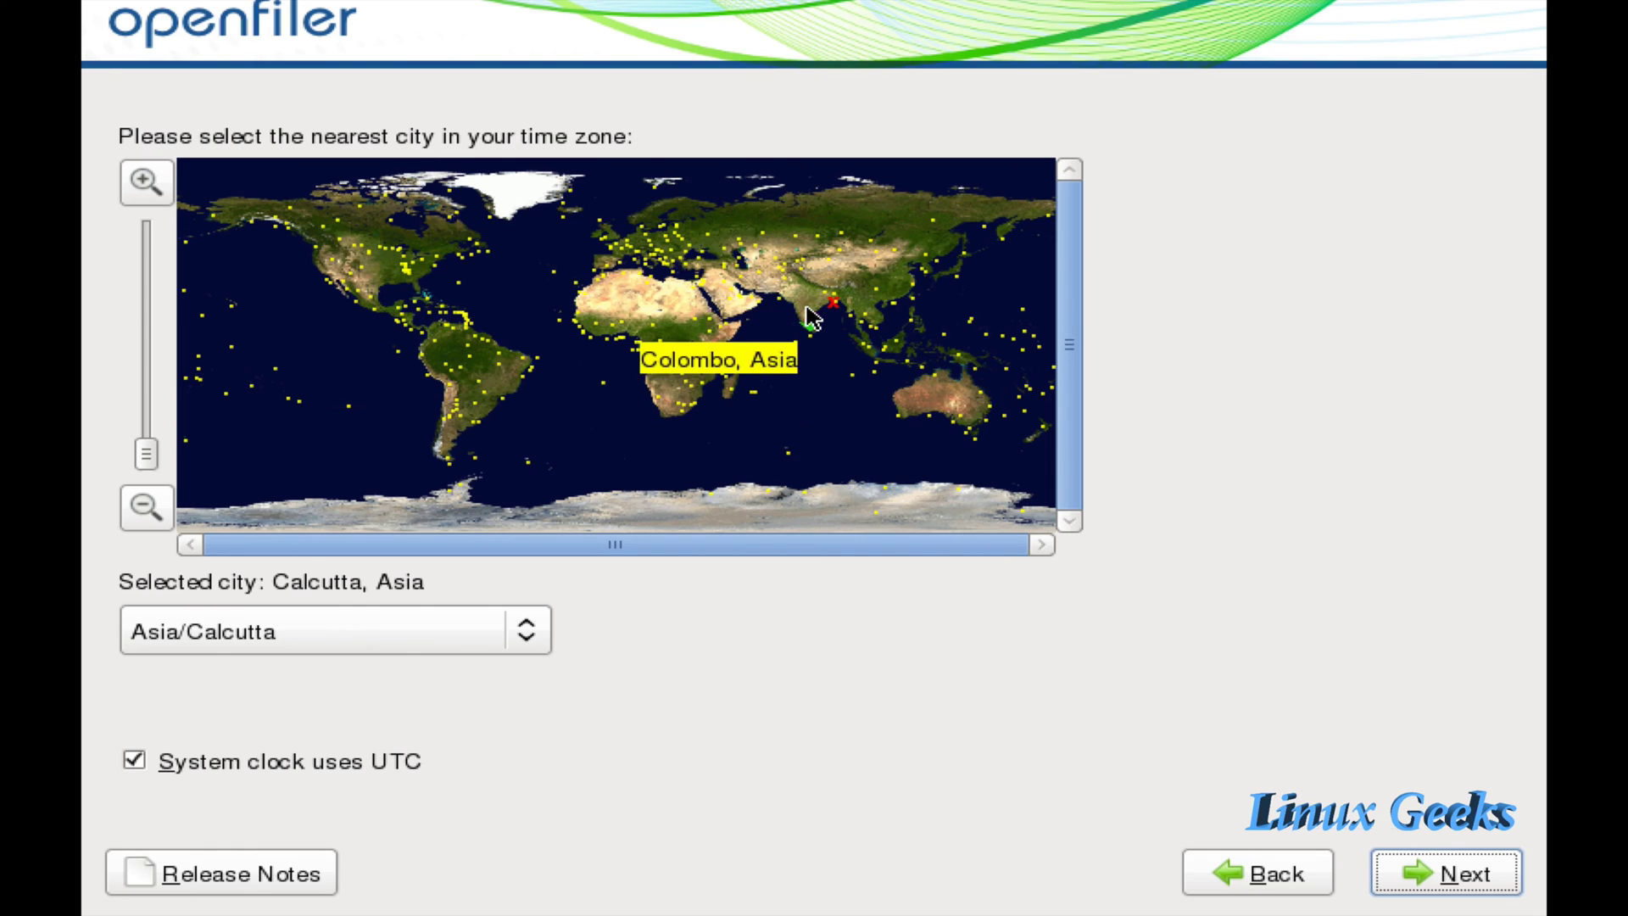
pyautogui.click(767, 313)
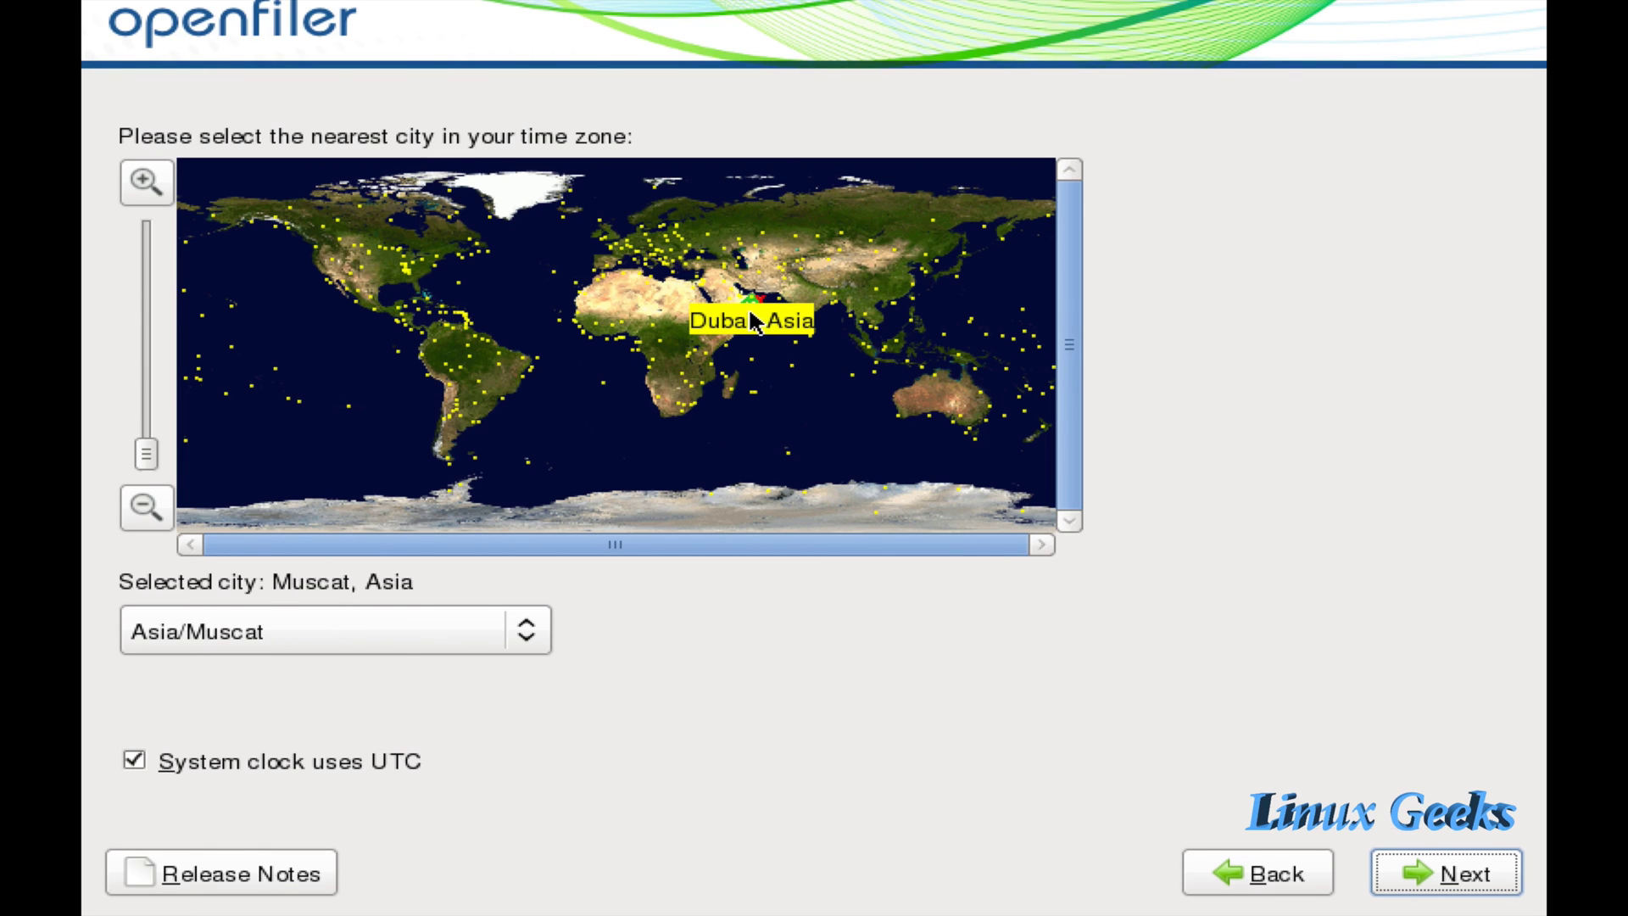
pyautogui.click(754, 322)
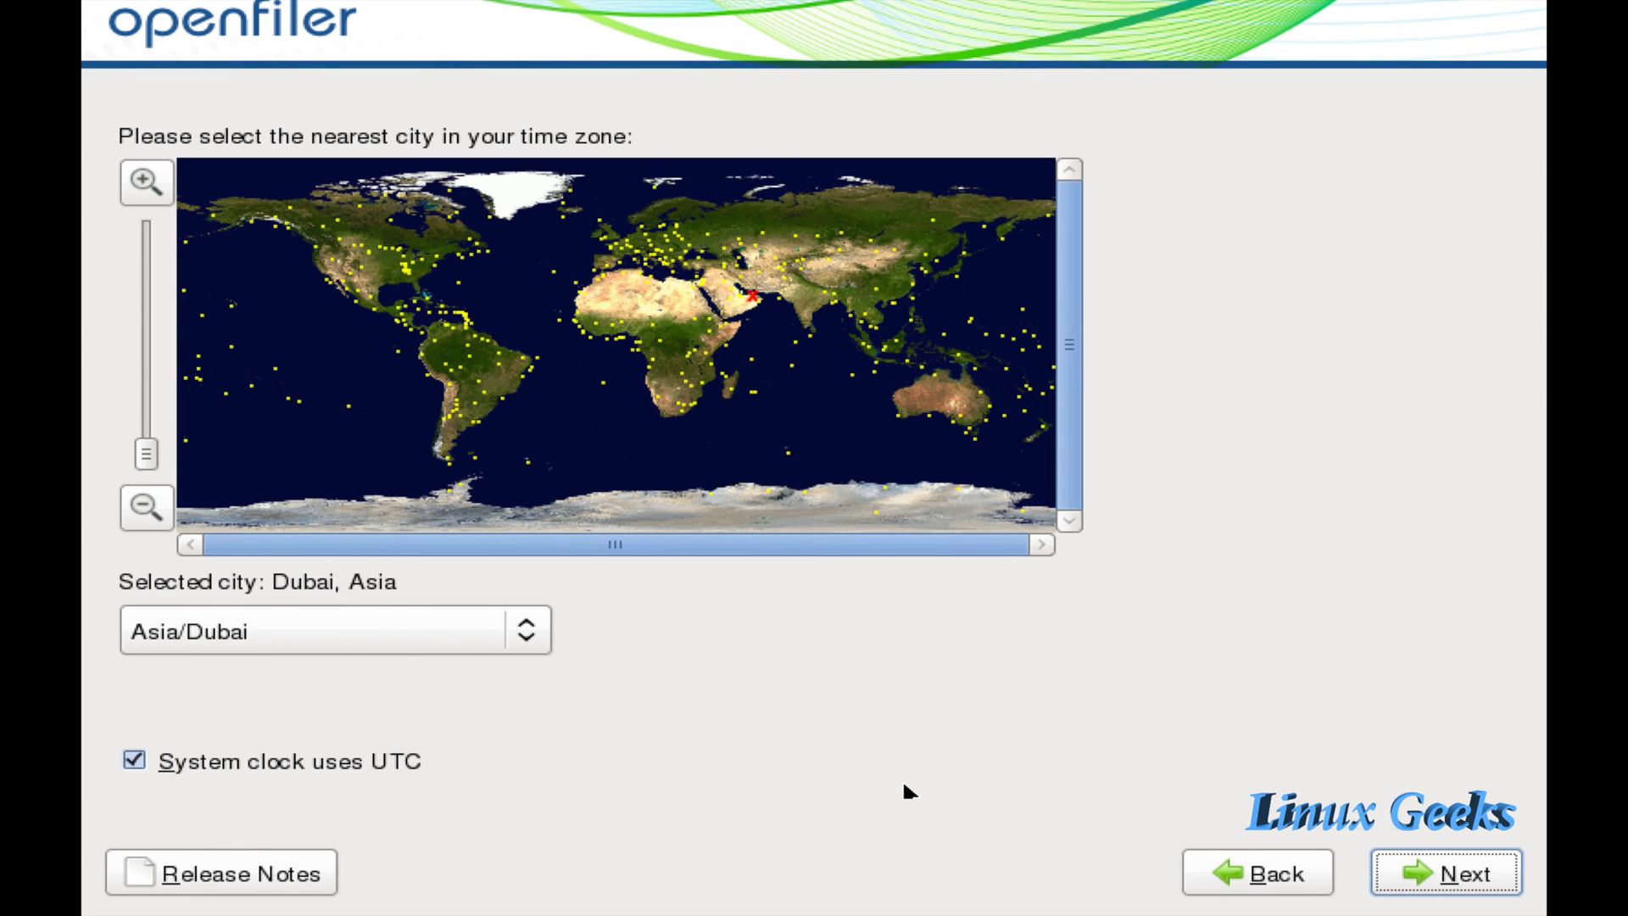
# Enter the root password in both Root Password and Confirm fields, then continue.
pyautogui.click(1431, 877)
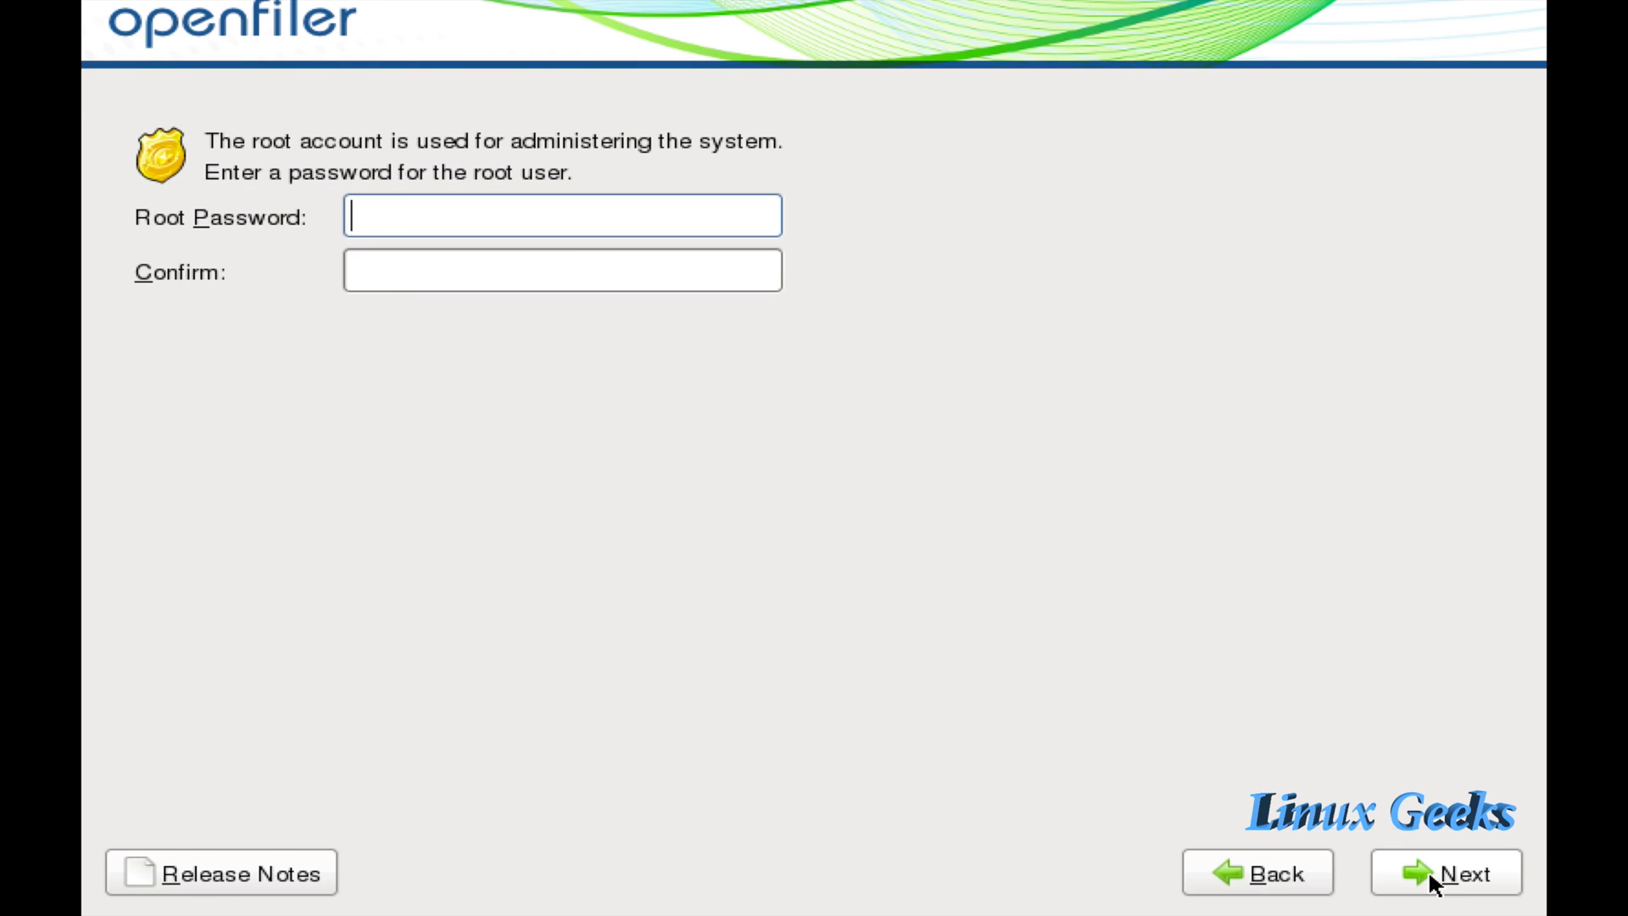
pyautogui.write('******')
pyautogui.press('Tab')
pyautogui.write('******')
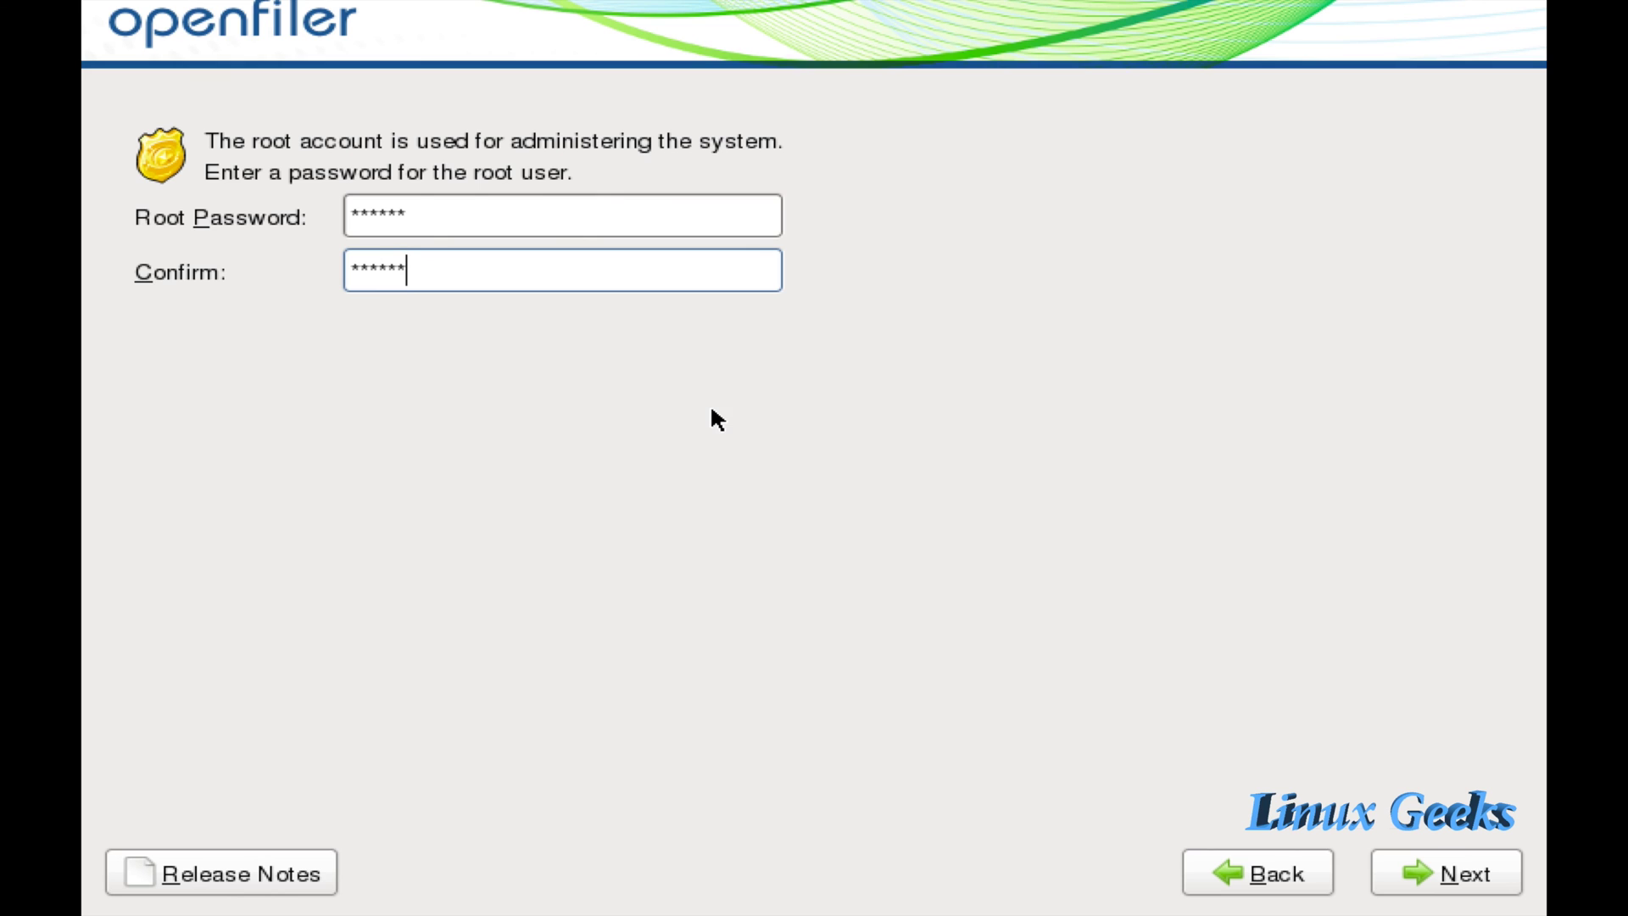
pyautogui.click(1461, 866)
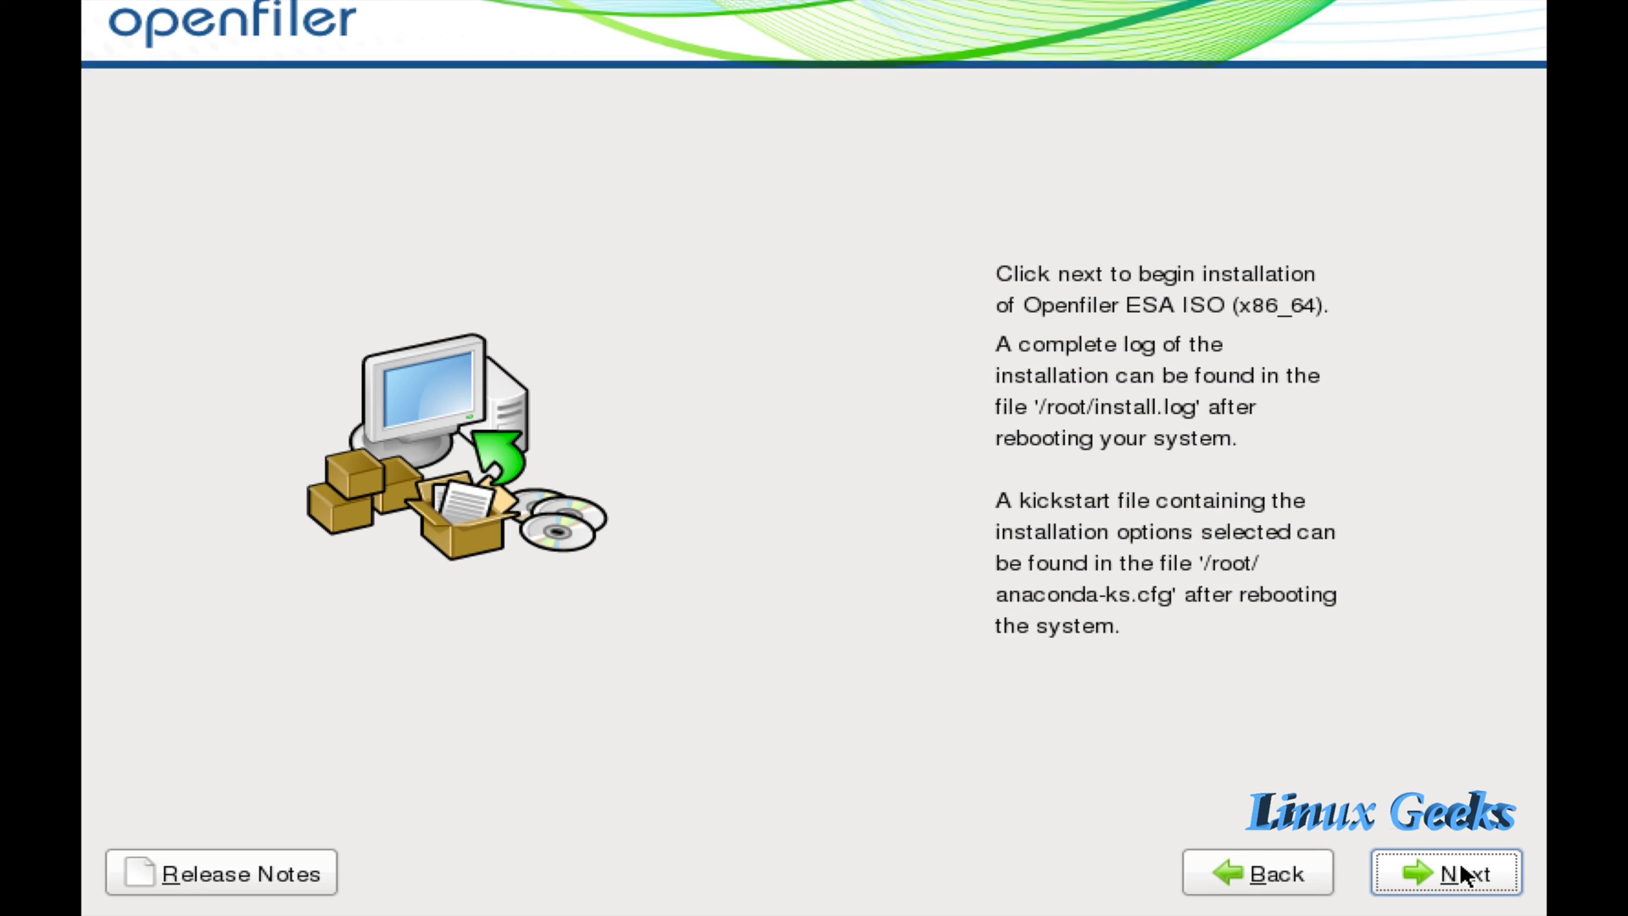
# Begin installing Openfiler ESA and wait for it to finish.
pyautogui.click(1461, 873)
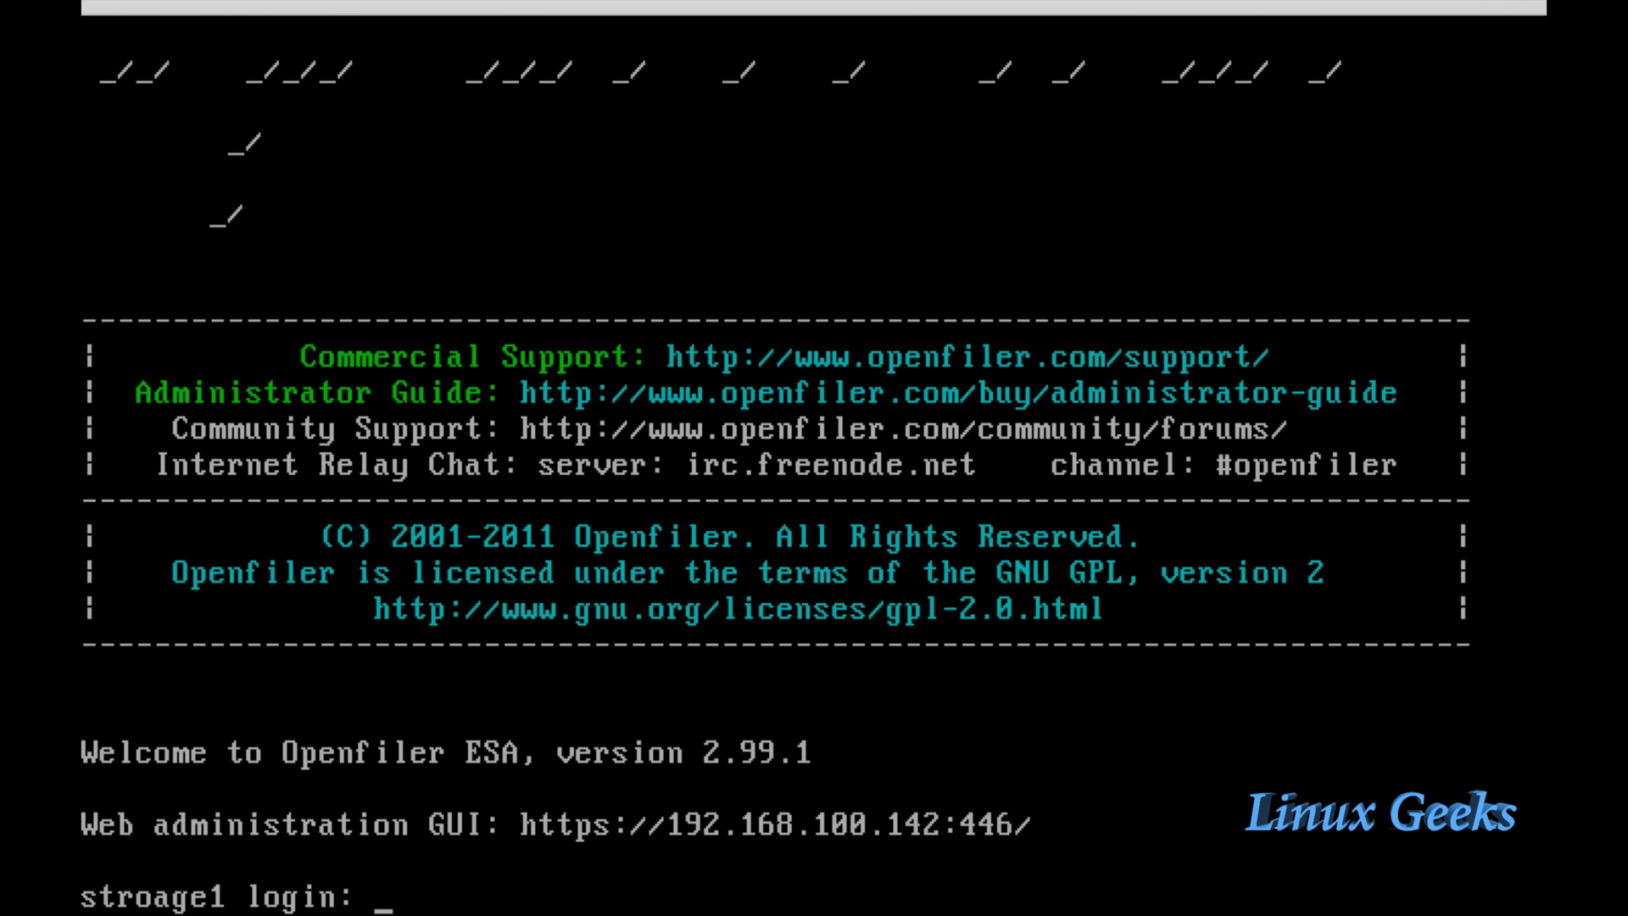
# Log in at the console as root and run df -h.
pyautogui.write('root')
pyautogui.press('Return')
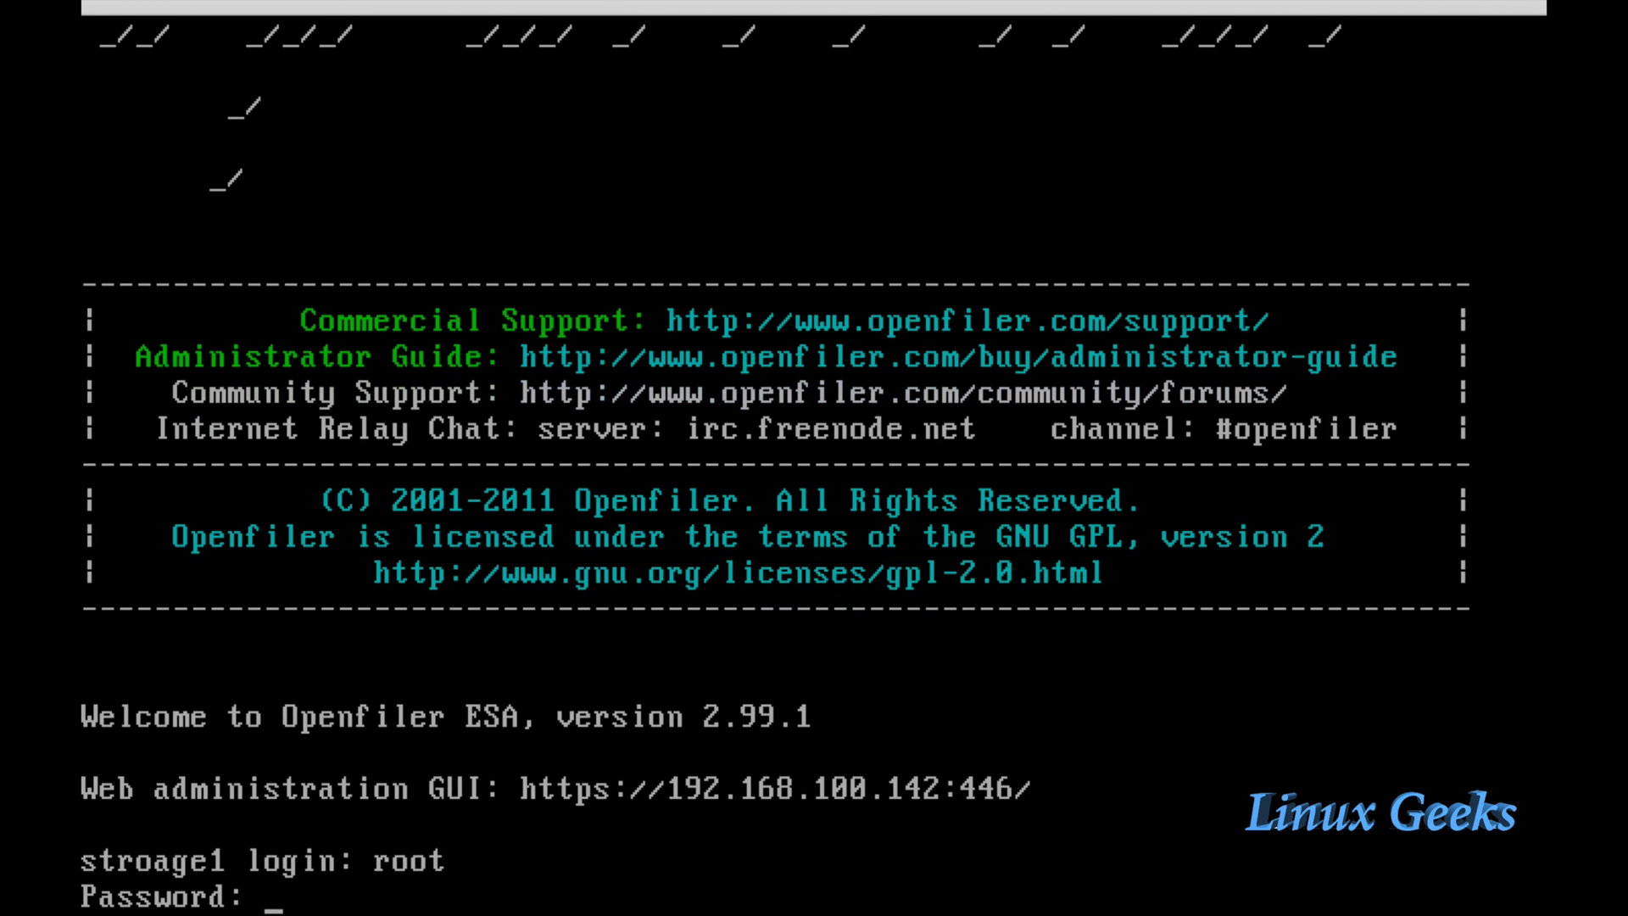
pyautogui.press('Return')
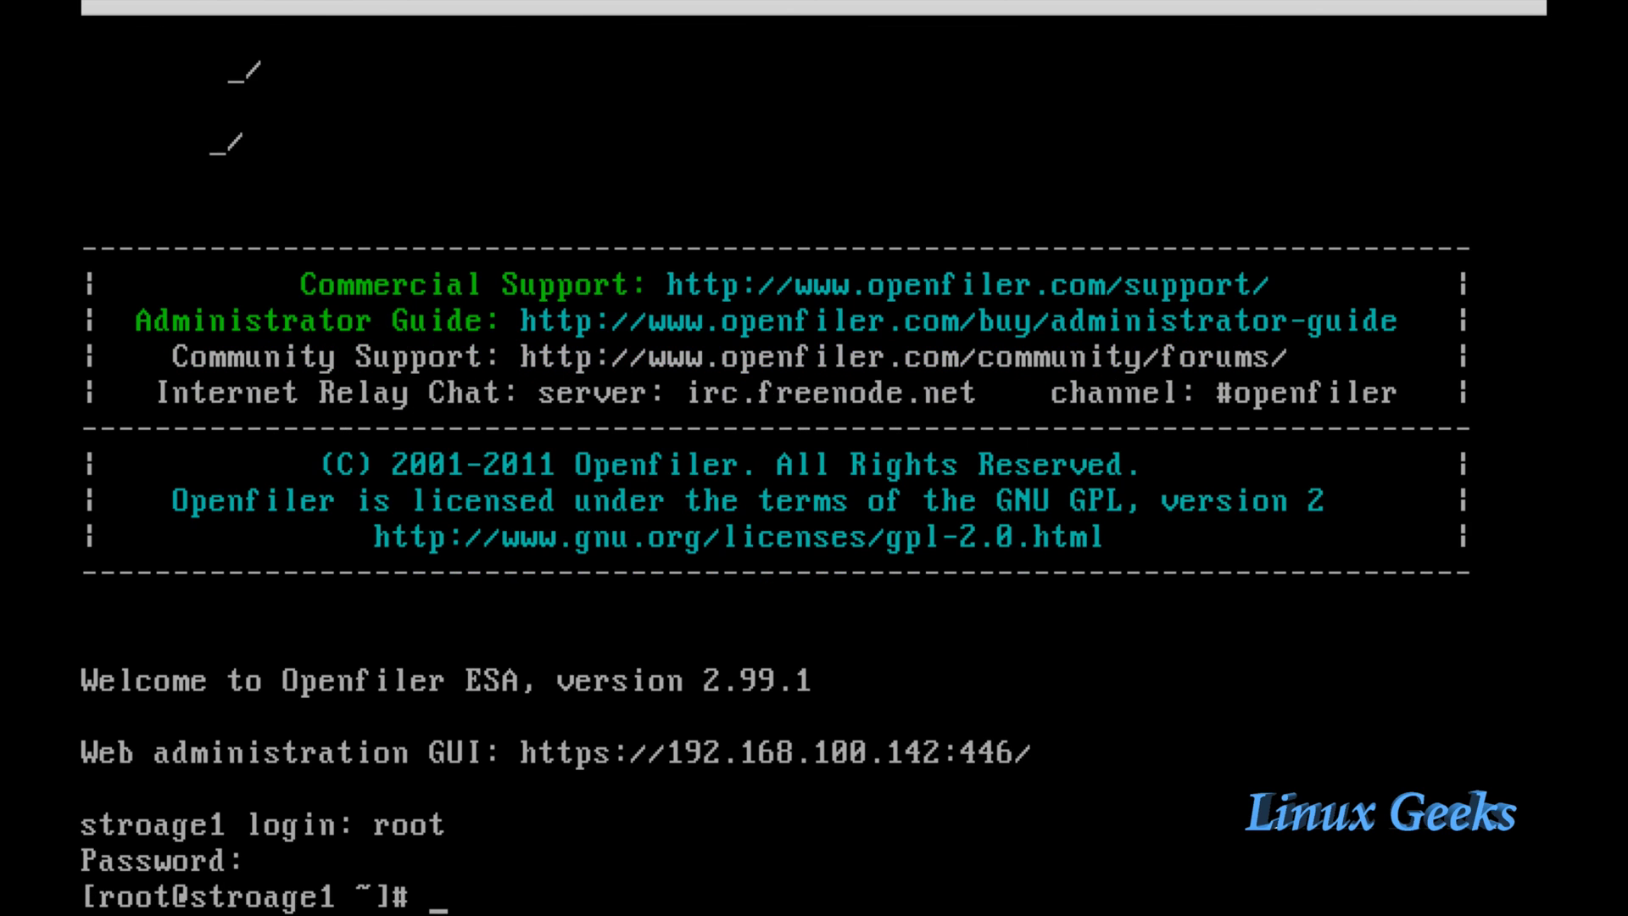
pyautogui.write('df -h')
pyautogui.press('Return')
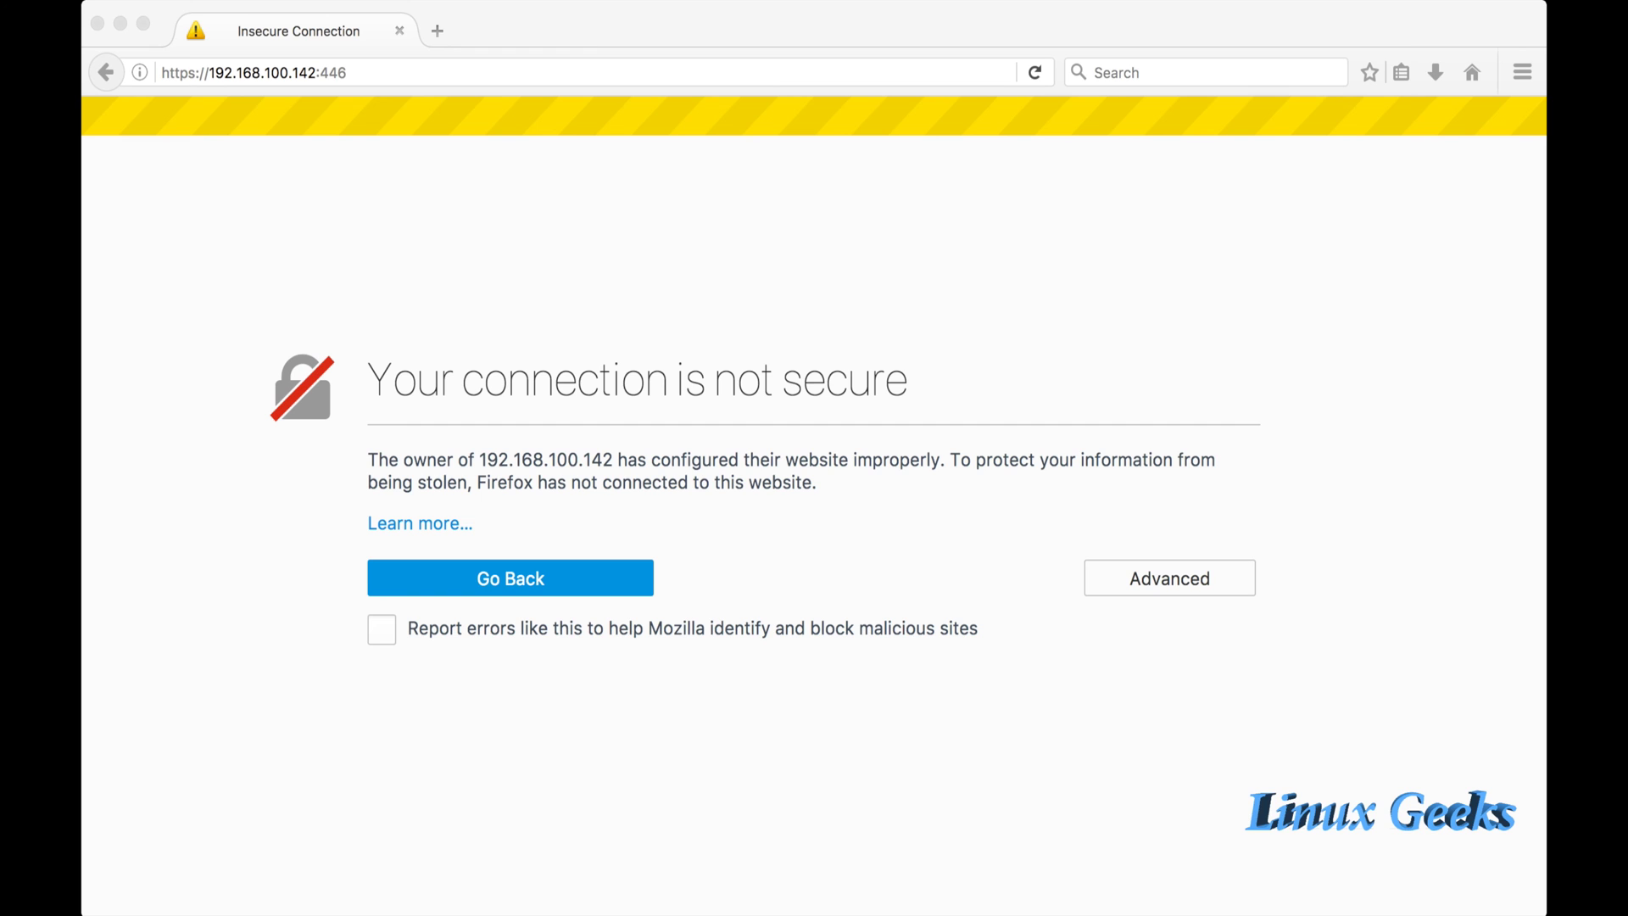
pyautogui.press('super+Tab')
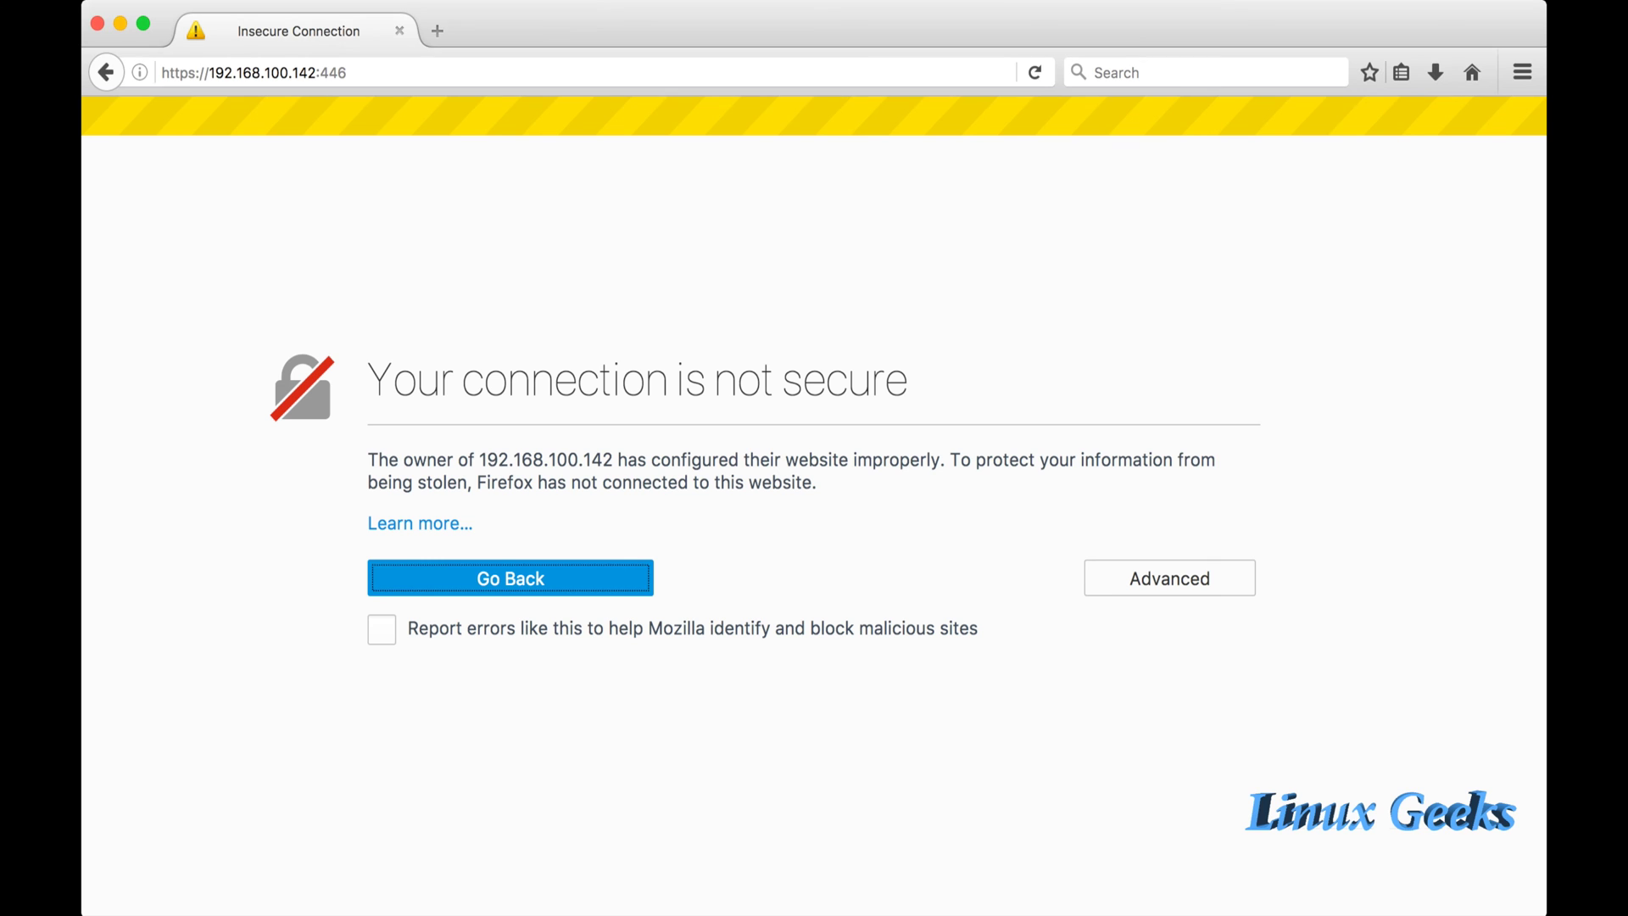
pyautogui.press('Tab')
pyautogui.press('Return')
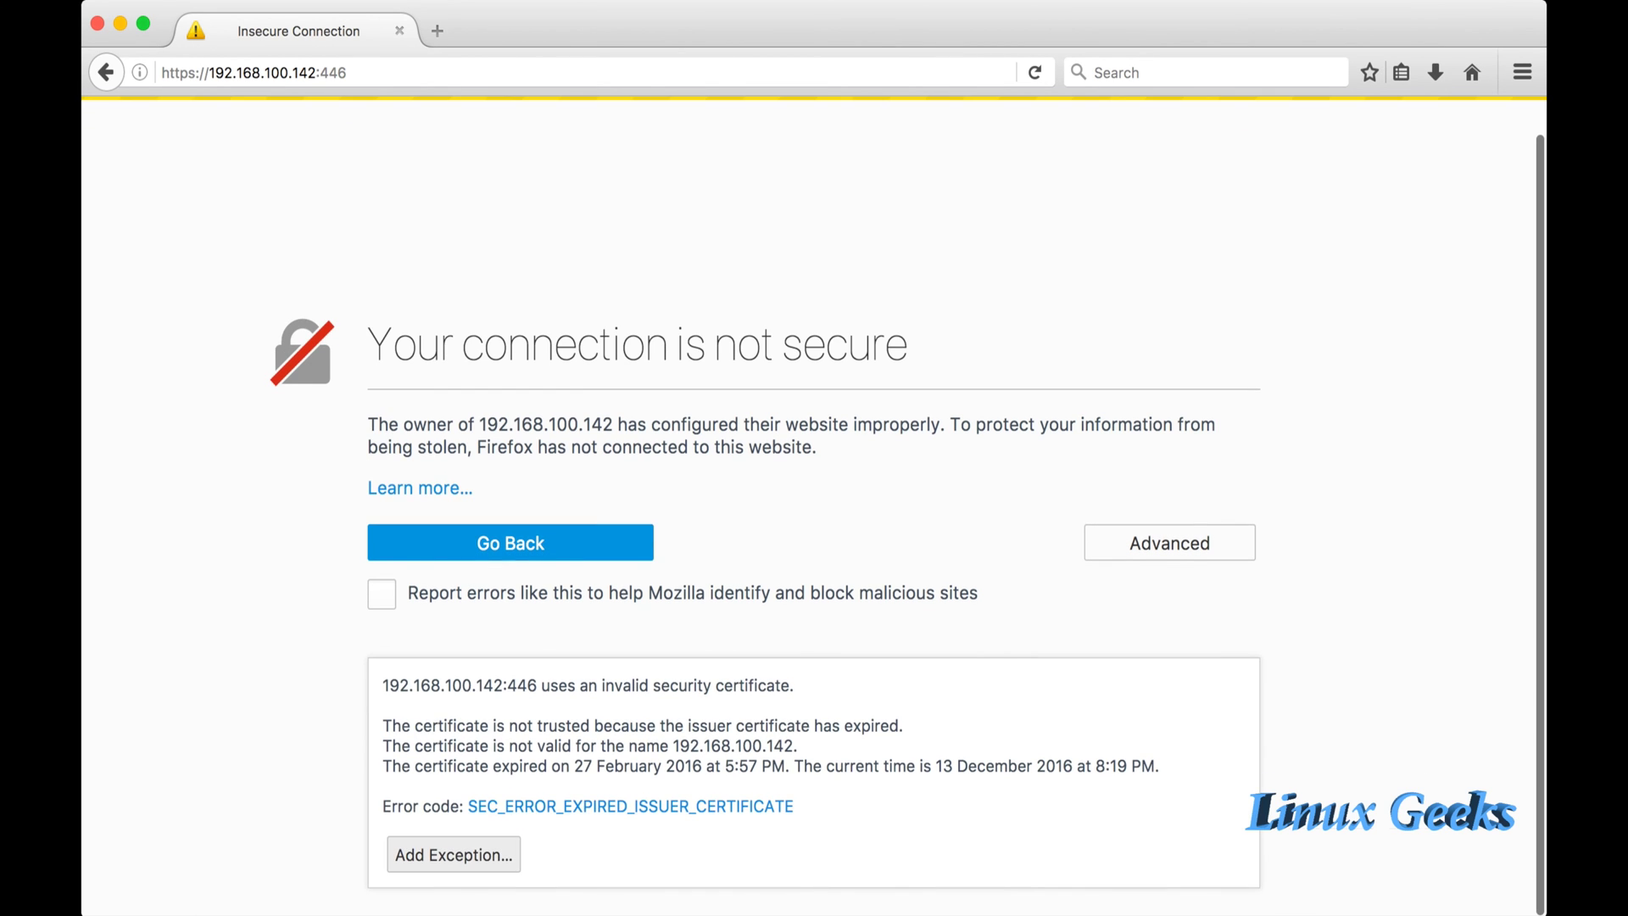
pyautogui.press('super+Tab')
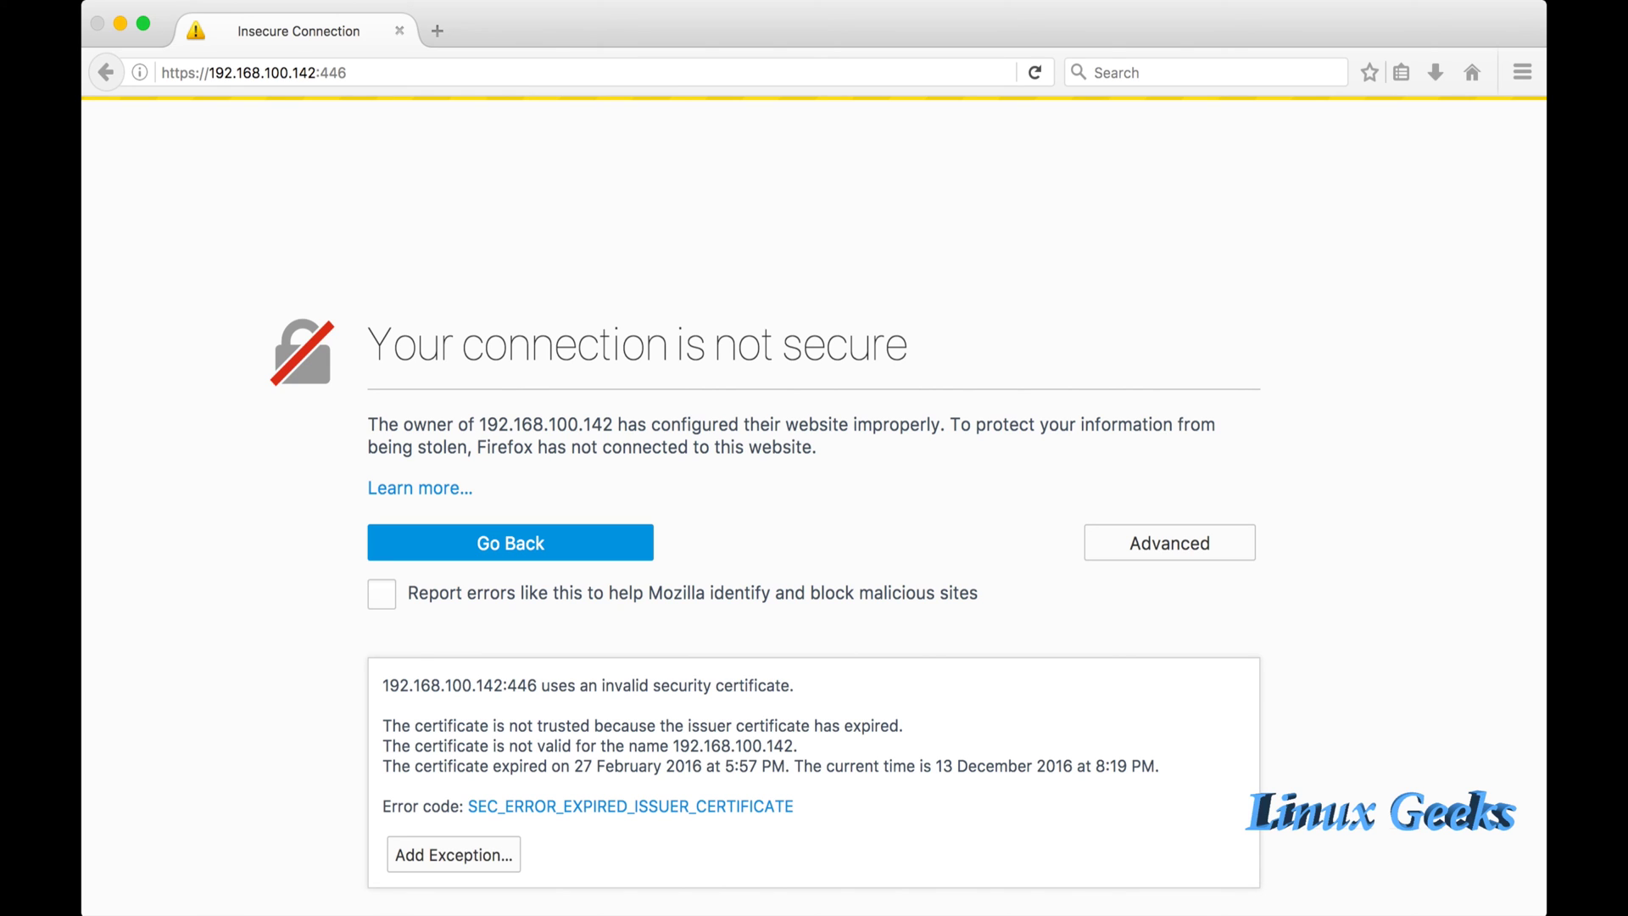
pyautogui.press('super+Tab')
pyautogui.press('super+r')
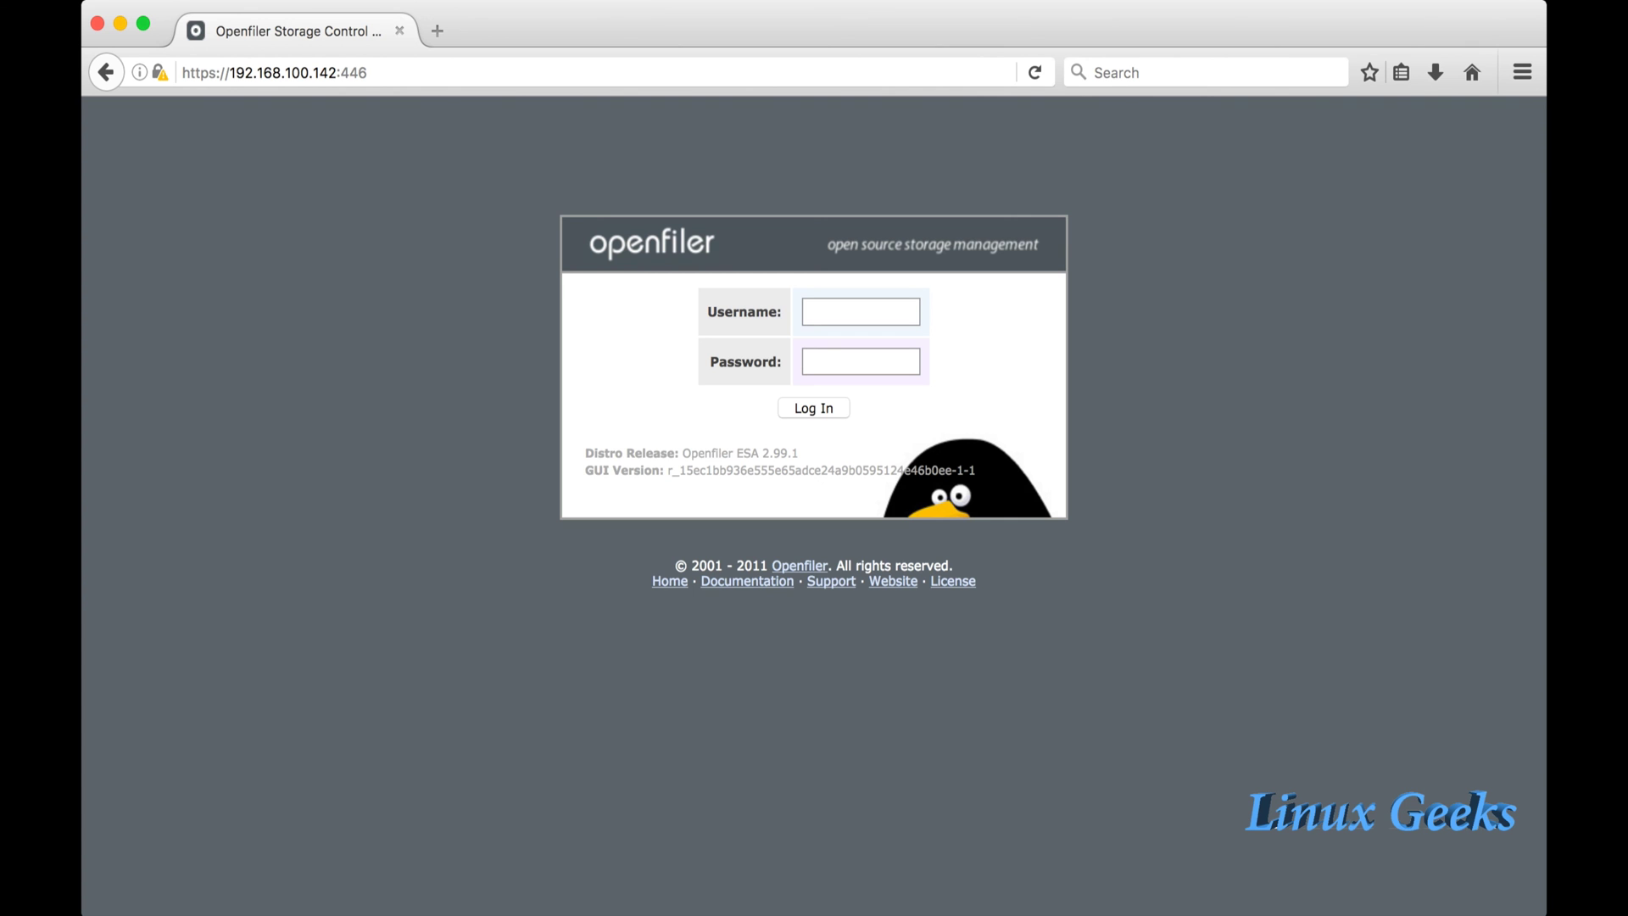
# Log in as openfiler with the administrator password to reach the System Status page.
pyautogui.click(860, 311)
pyautogui.write('openfiler')
pyautogui.press('Tab')
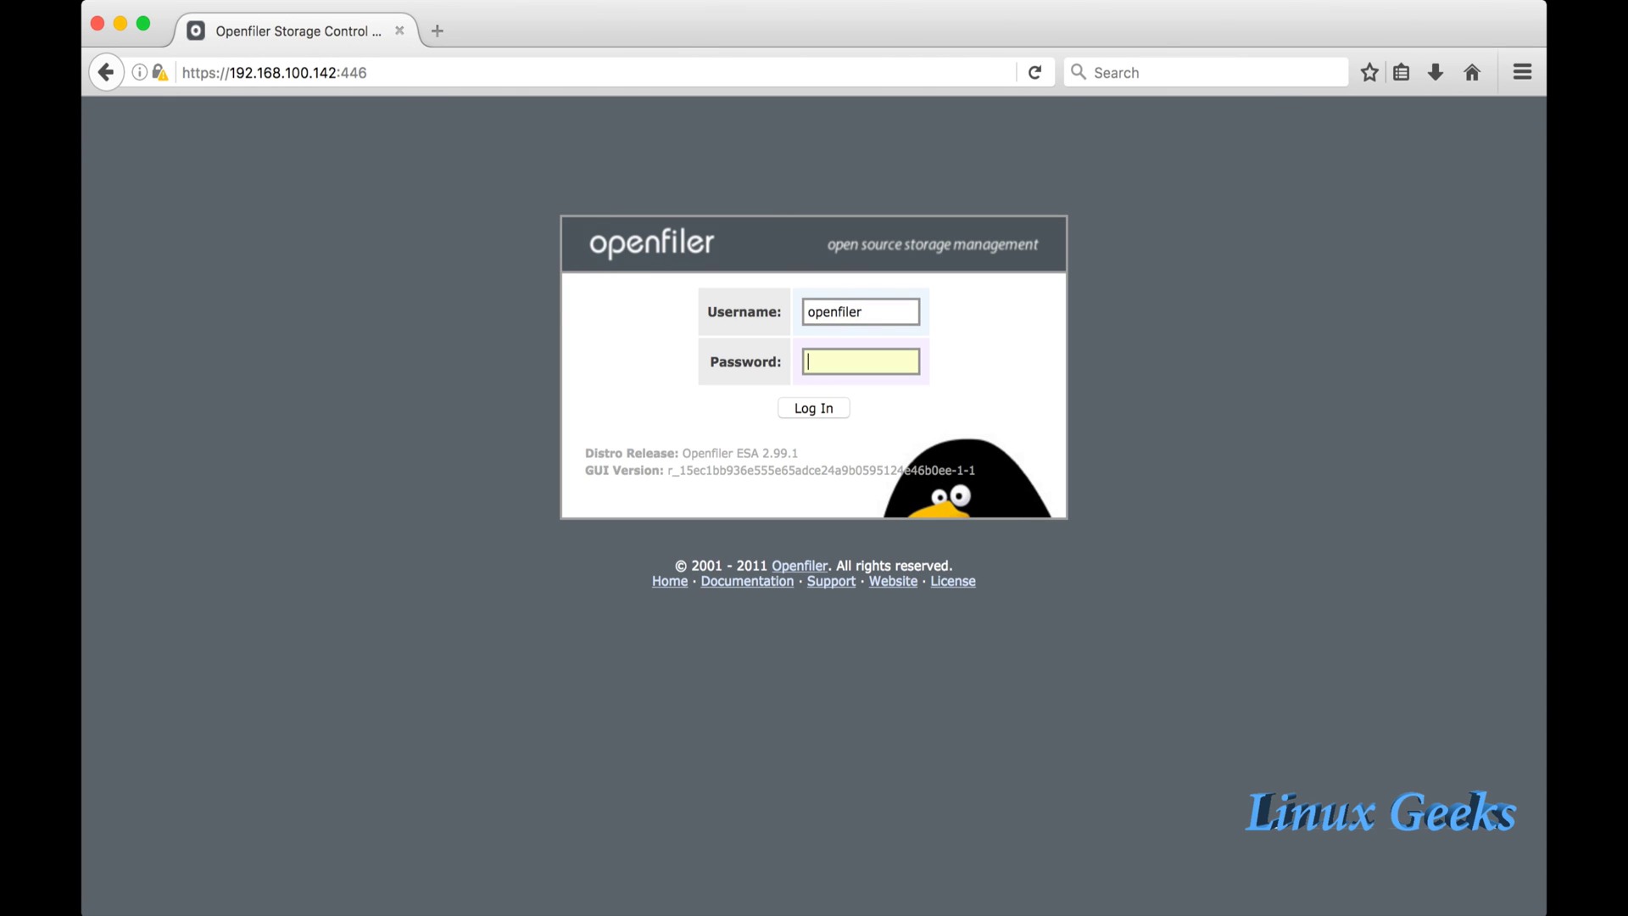
pyautogui.write('password')
pyautogui.press('Return')
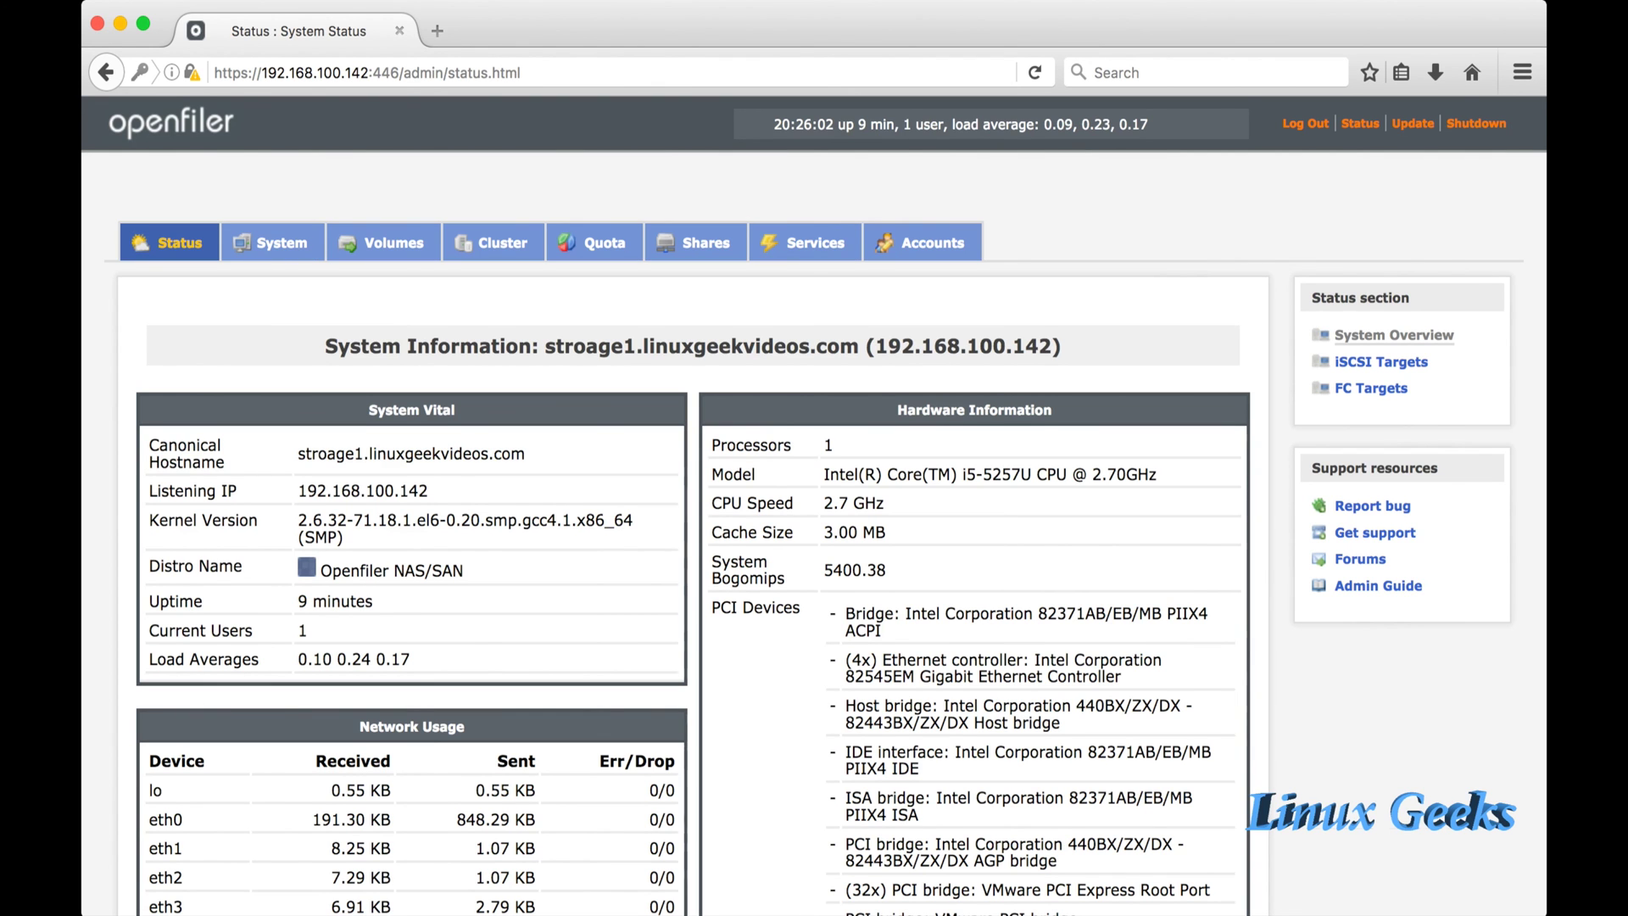
# Scroll through the System Status details, then open the System Network Setup page.
pyautogui.scroll(-5, 814, 506)
pyautogui.scroll(-5, 814, 506)
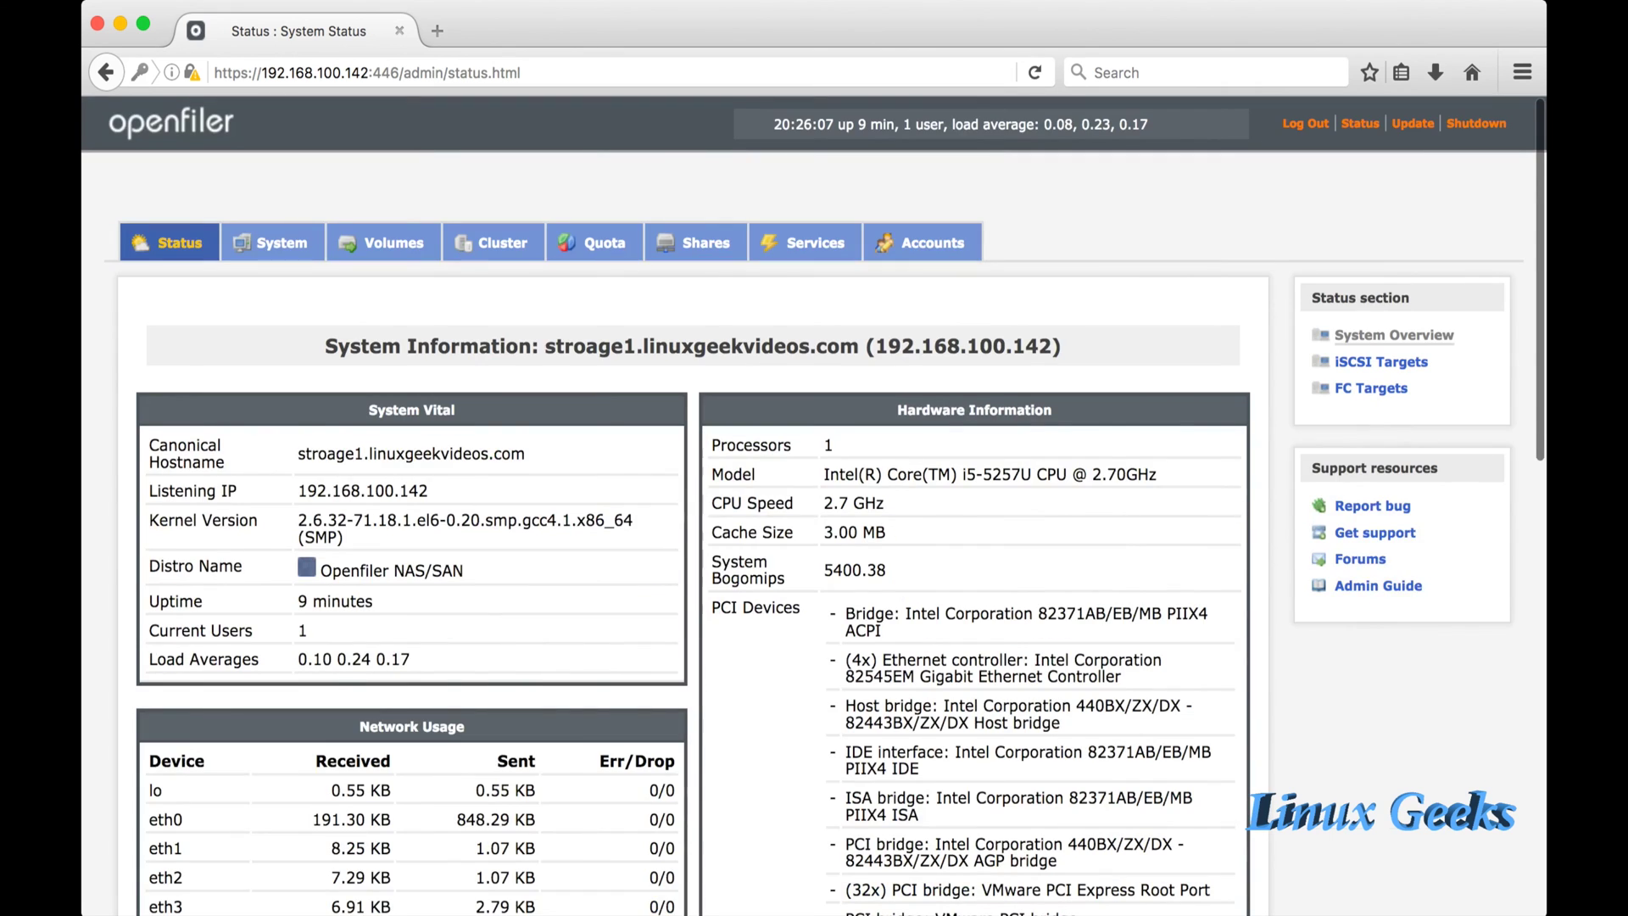
pyautogui.scroll(-10, 814, 506)
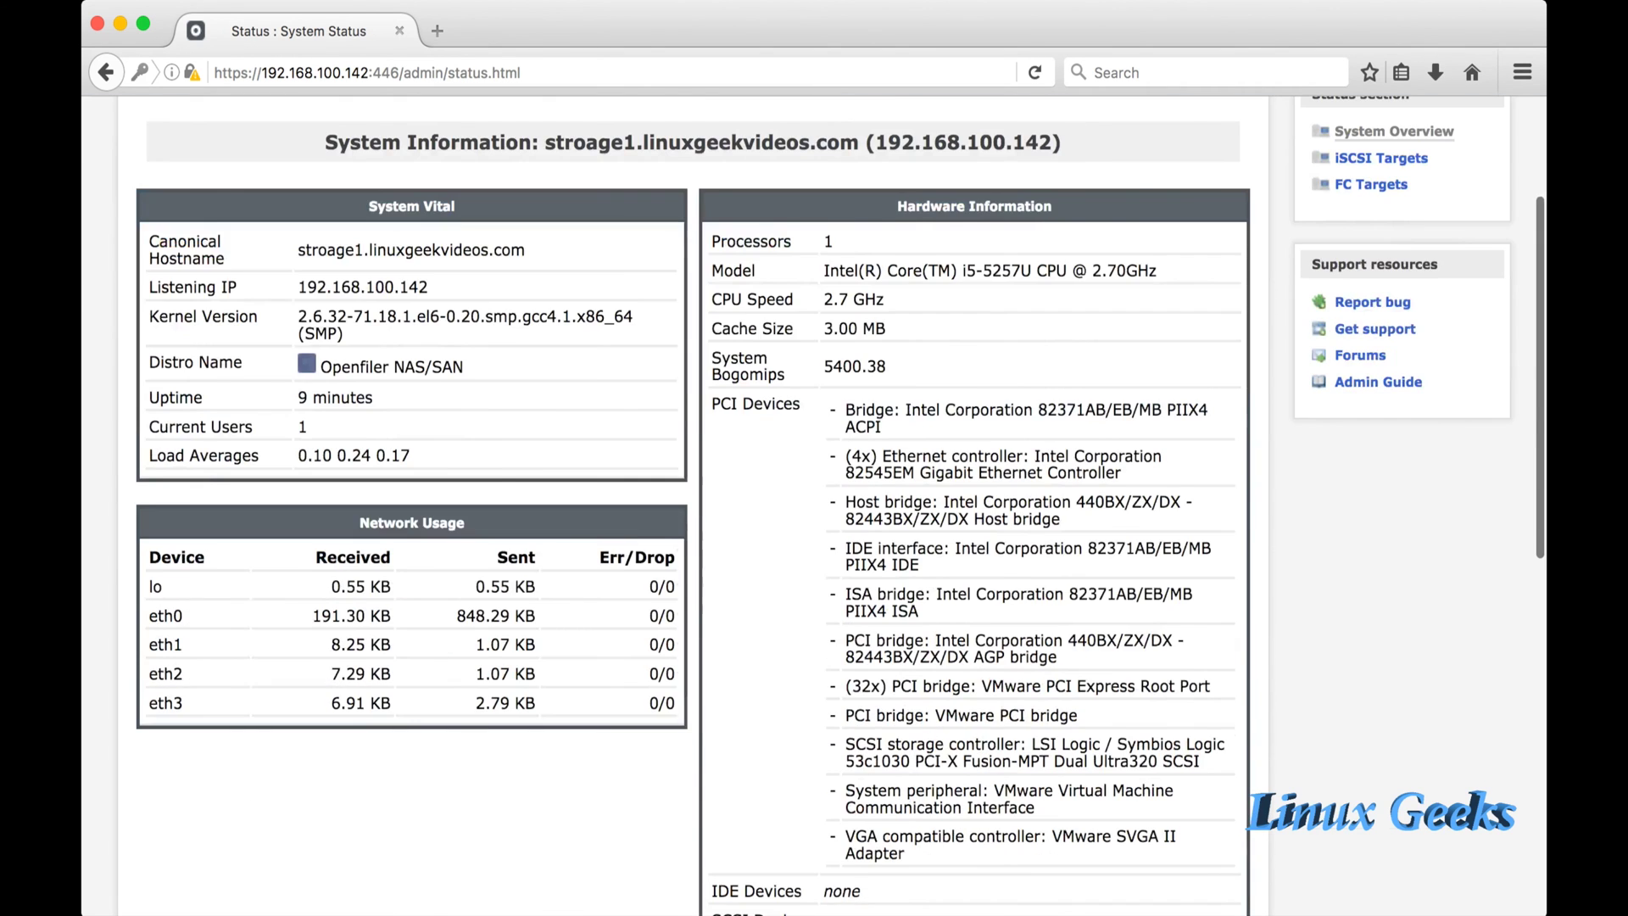
pyautogui.scroll(10, 814, 506)
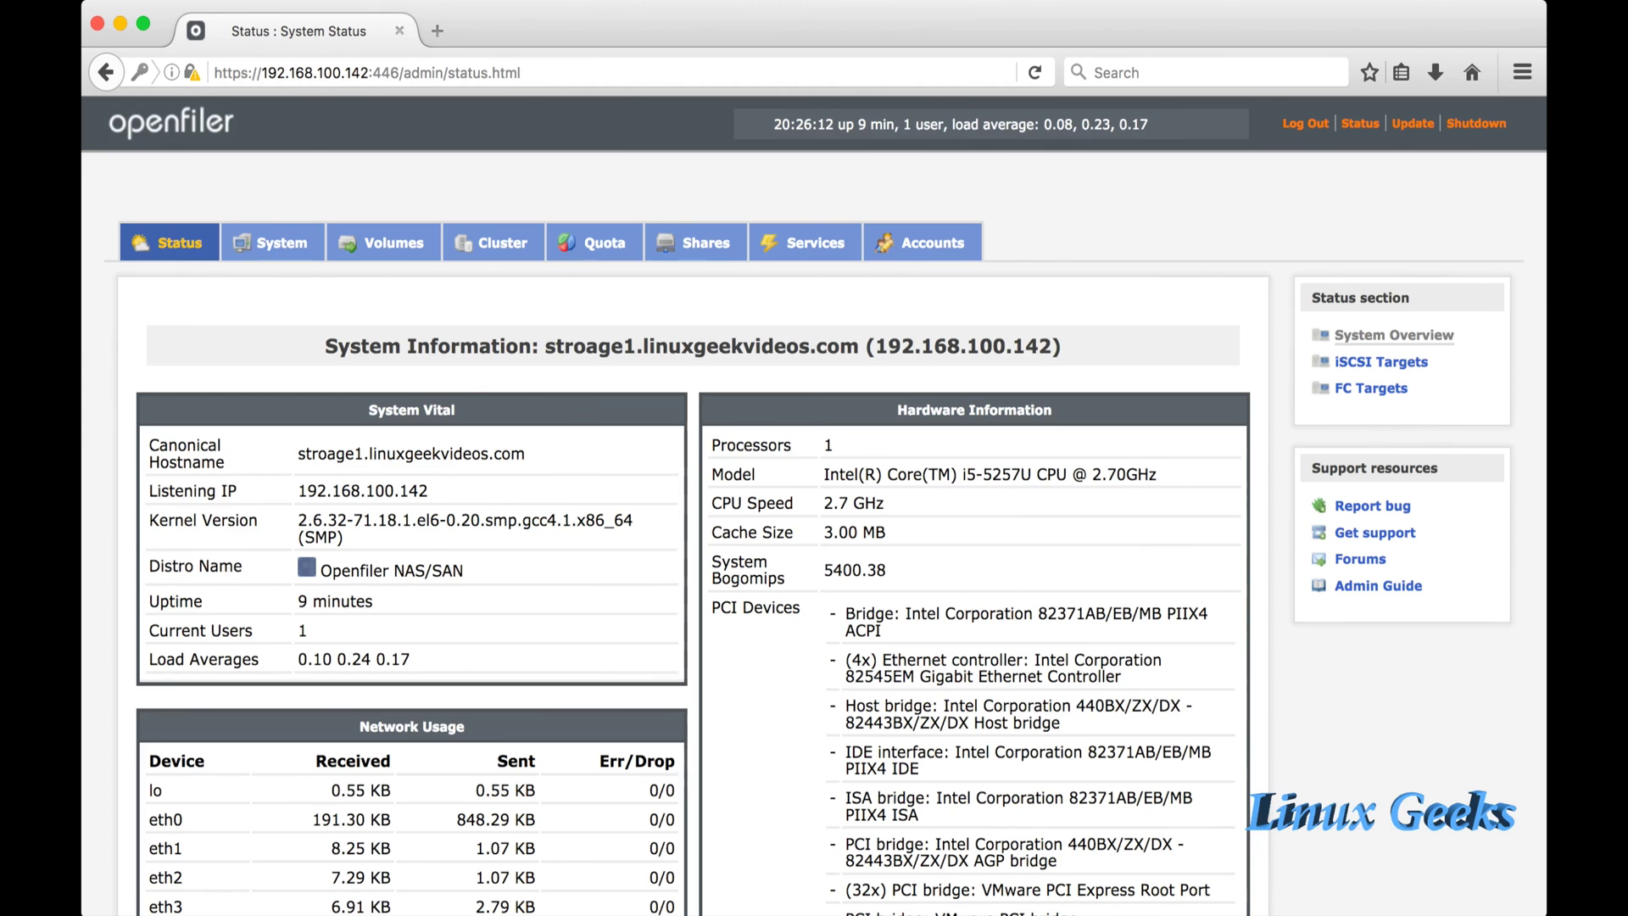
pyautogui.scroll(-10, 814, 506)
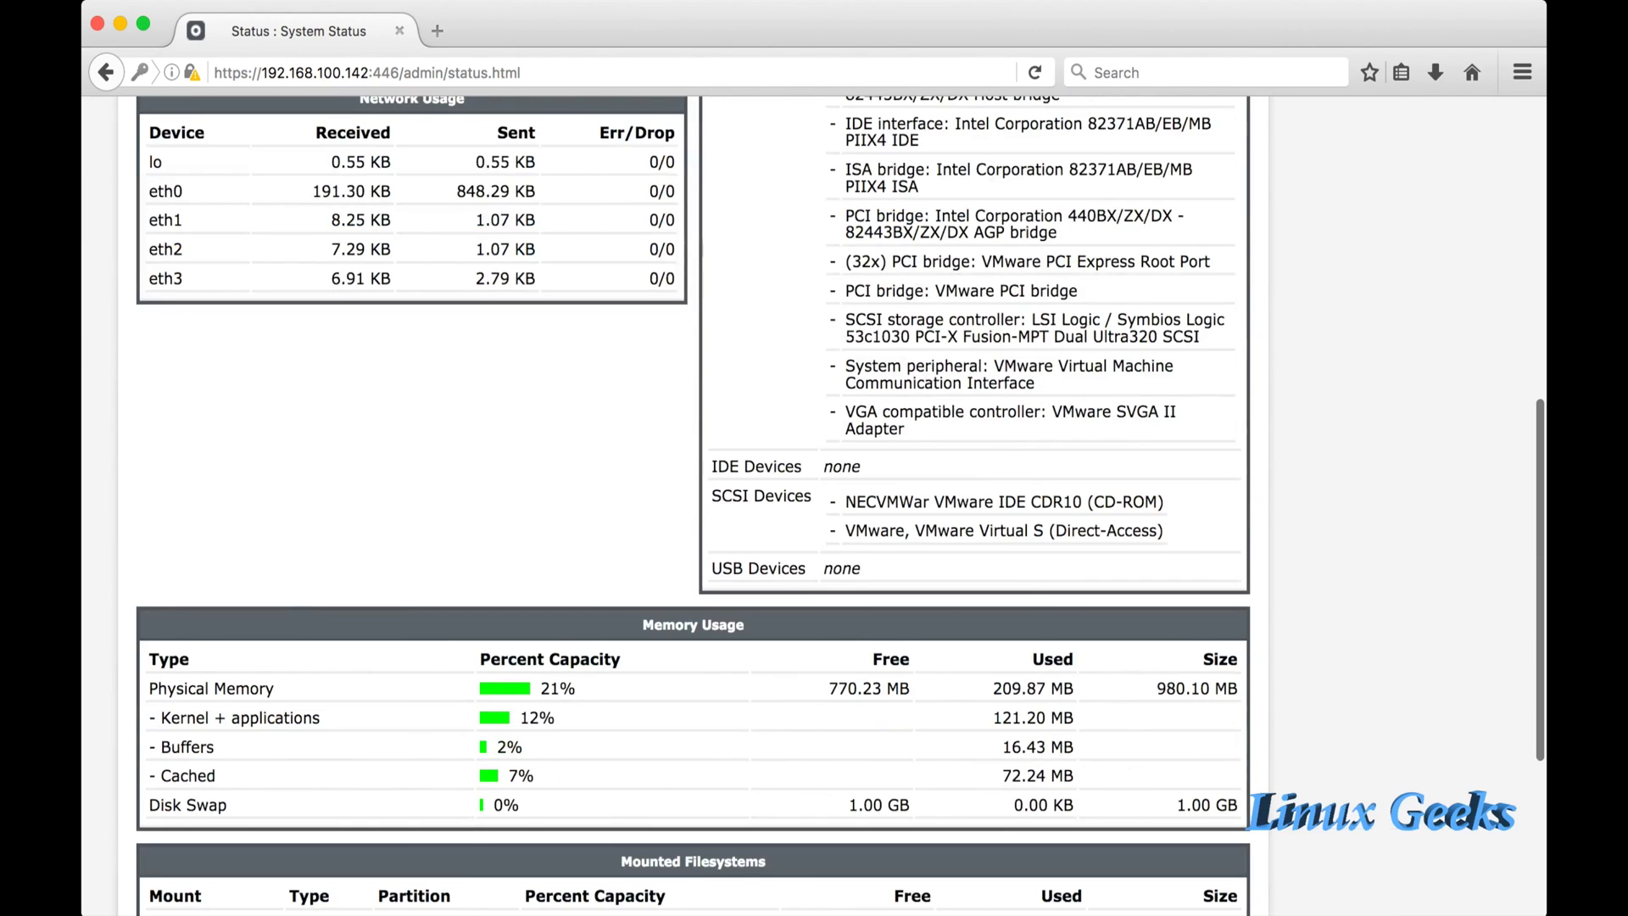
pyautogui.scroll(10, 814, 506)
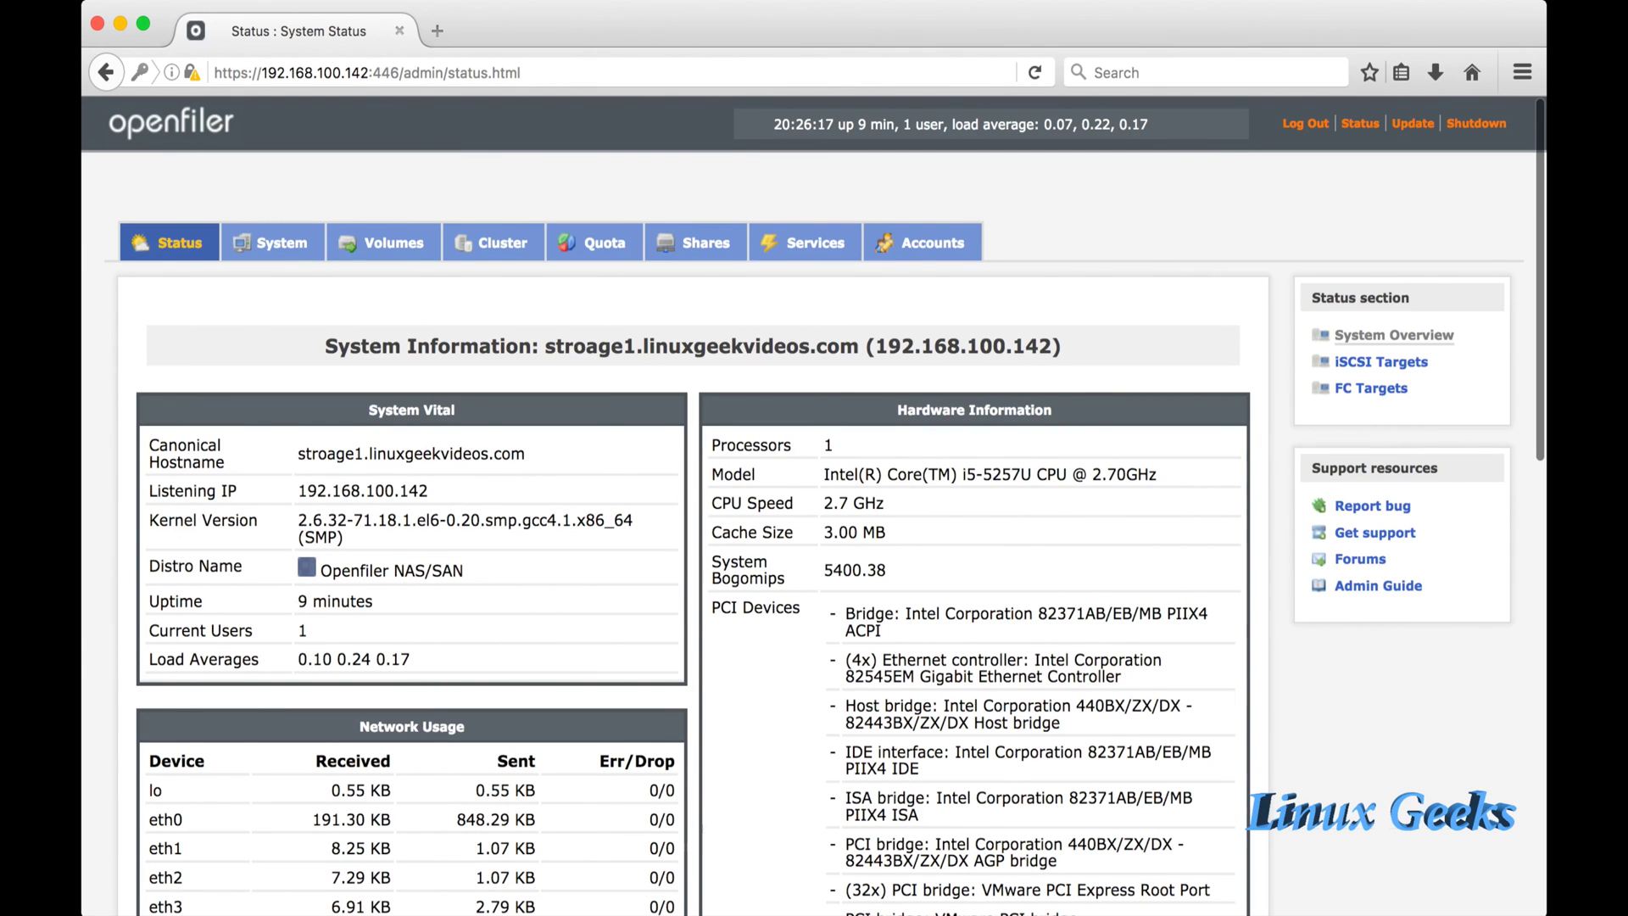
pyautogui.click(282, 243)
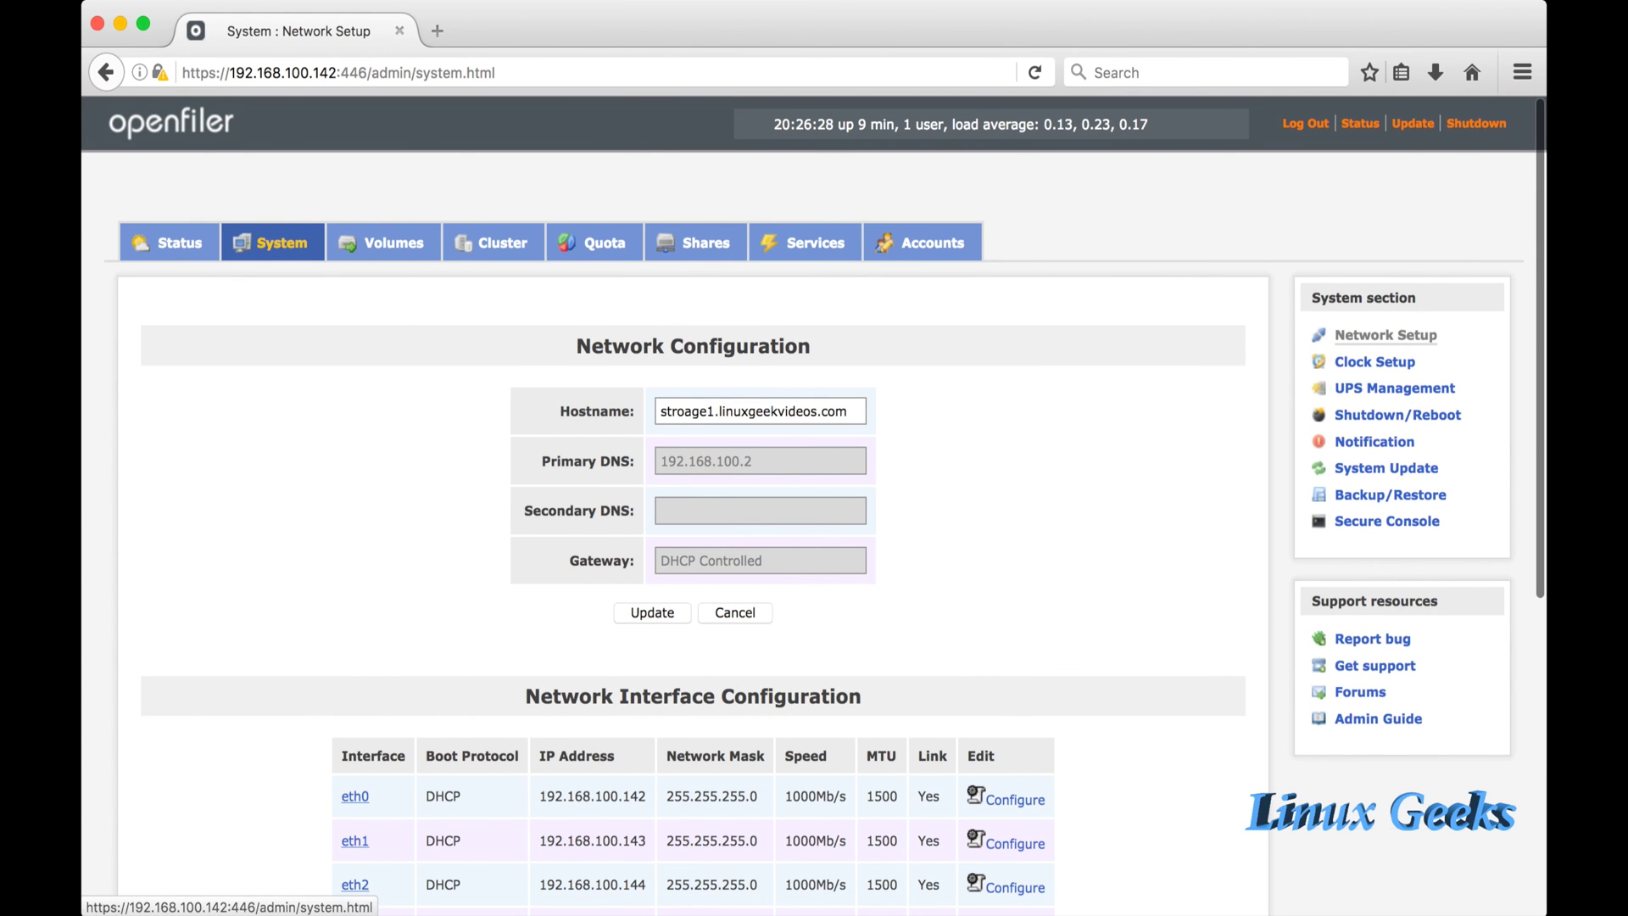
# Check the Volumes page, which shows no physical volumes, then go back to System Status.
pyautogui.click(392, 243)
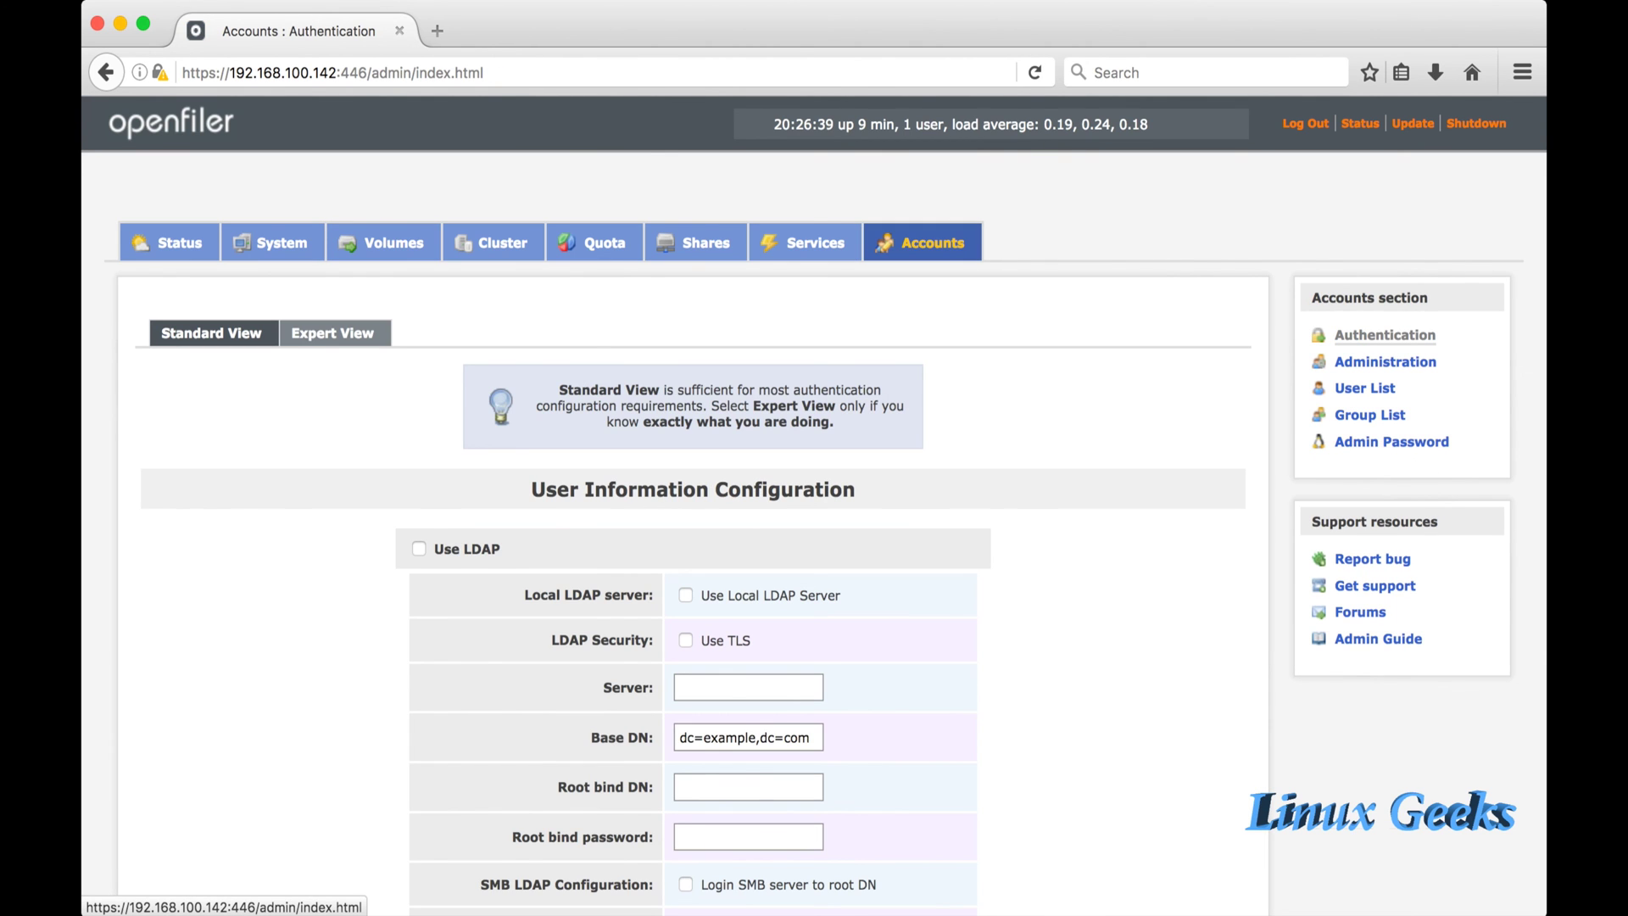
pyautogui.scroll(-10, 814, 508)
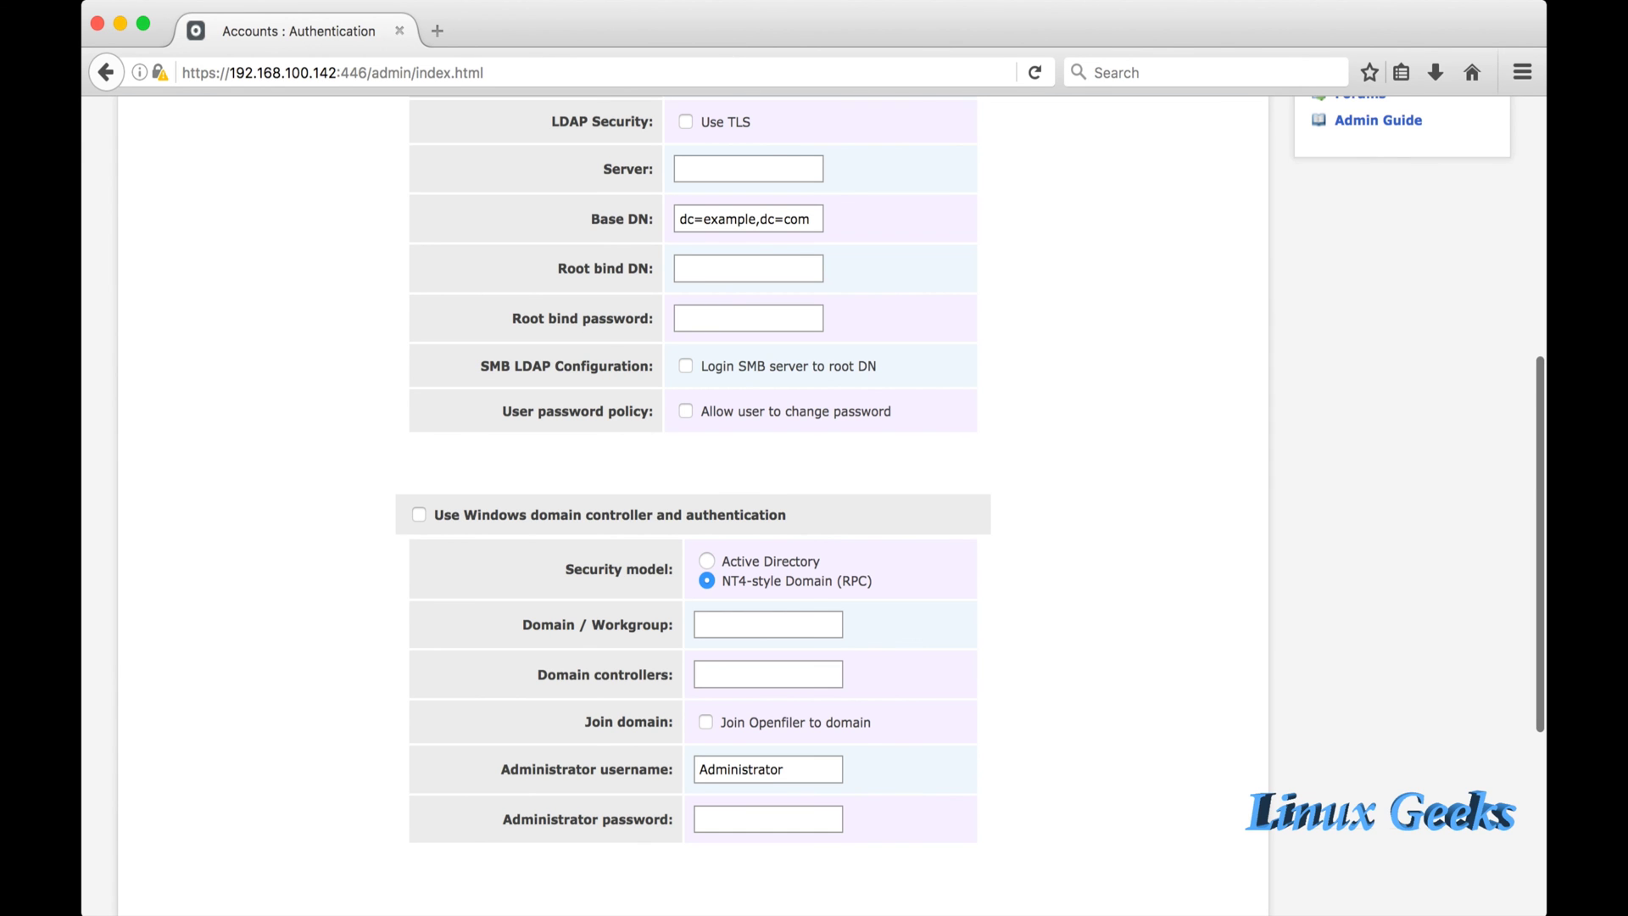
pyautogui.scroll(10, 814, 509)
pyautogui.scroll(-12, 814, 508)
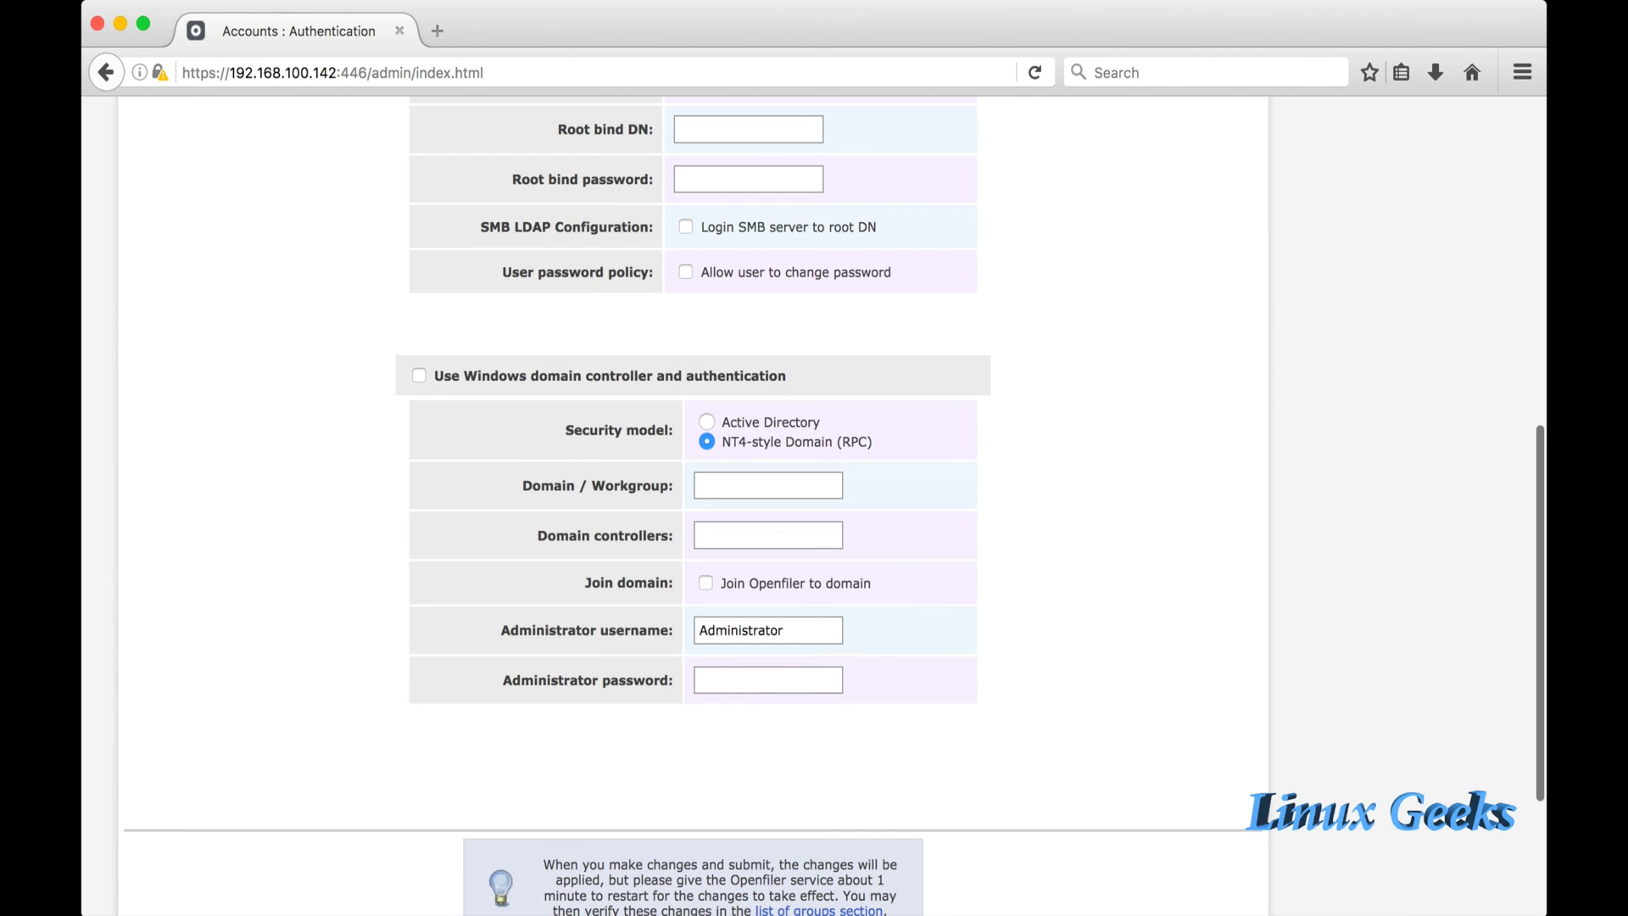
pyautogui.scroll(13, 813, 508)
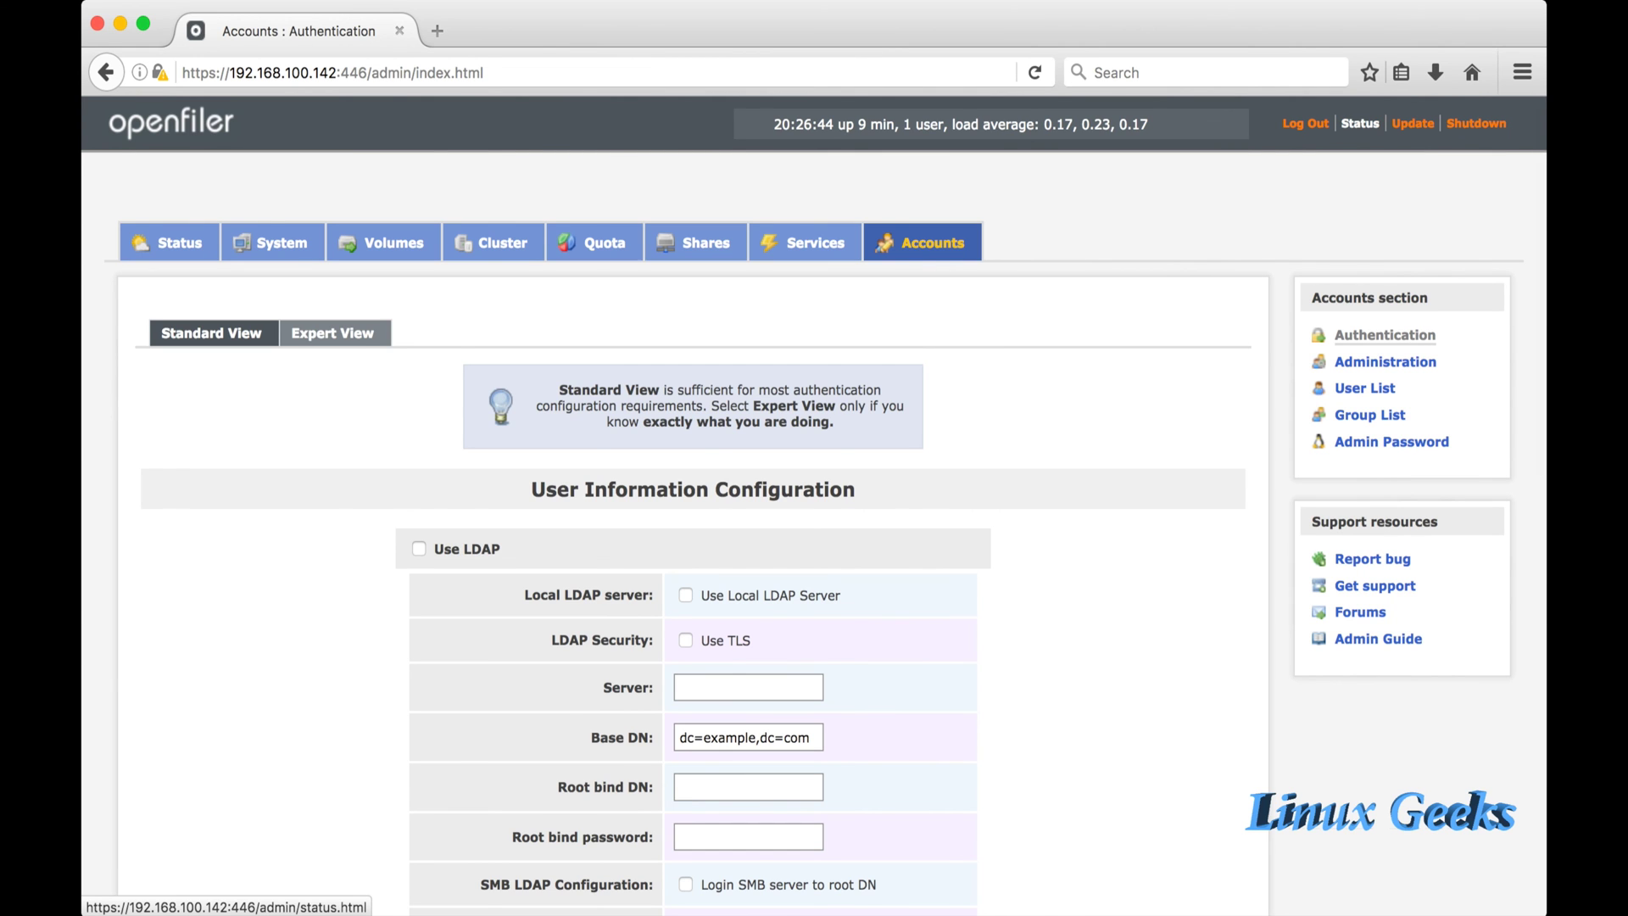
pyautogui.click(1360, 123)
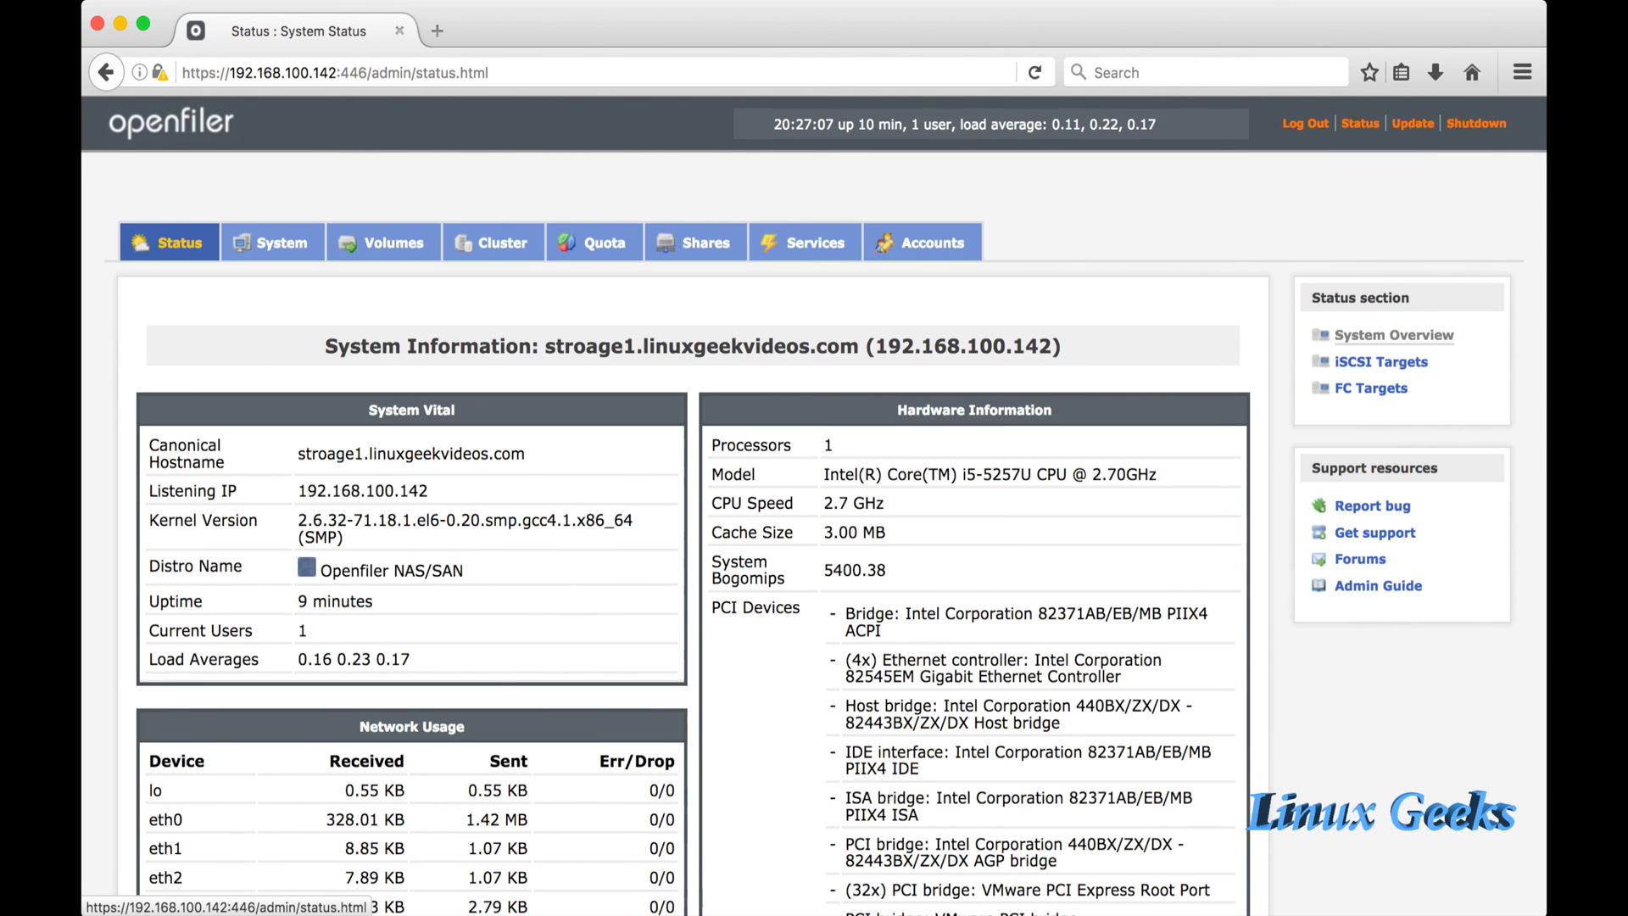
# Scroll to Memory Usage (22% used) and Mounted Filesystems (8.26 GB, 17% used).
pyautogui.moveTo(325, 346); pyautogui.dragTo(1060, 346)
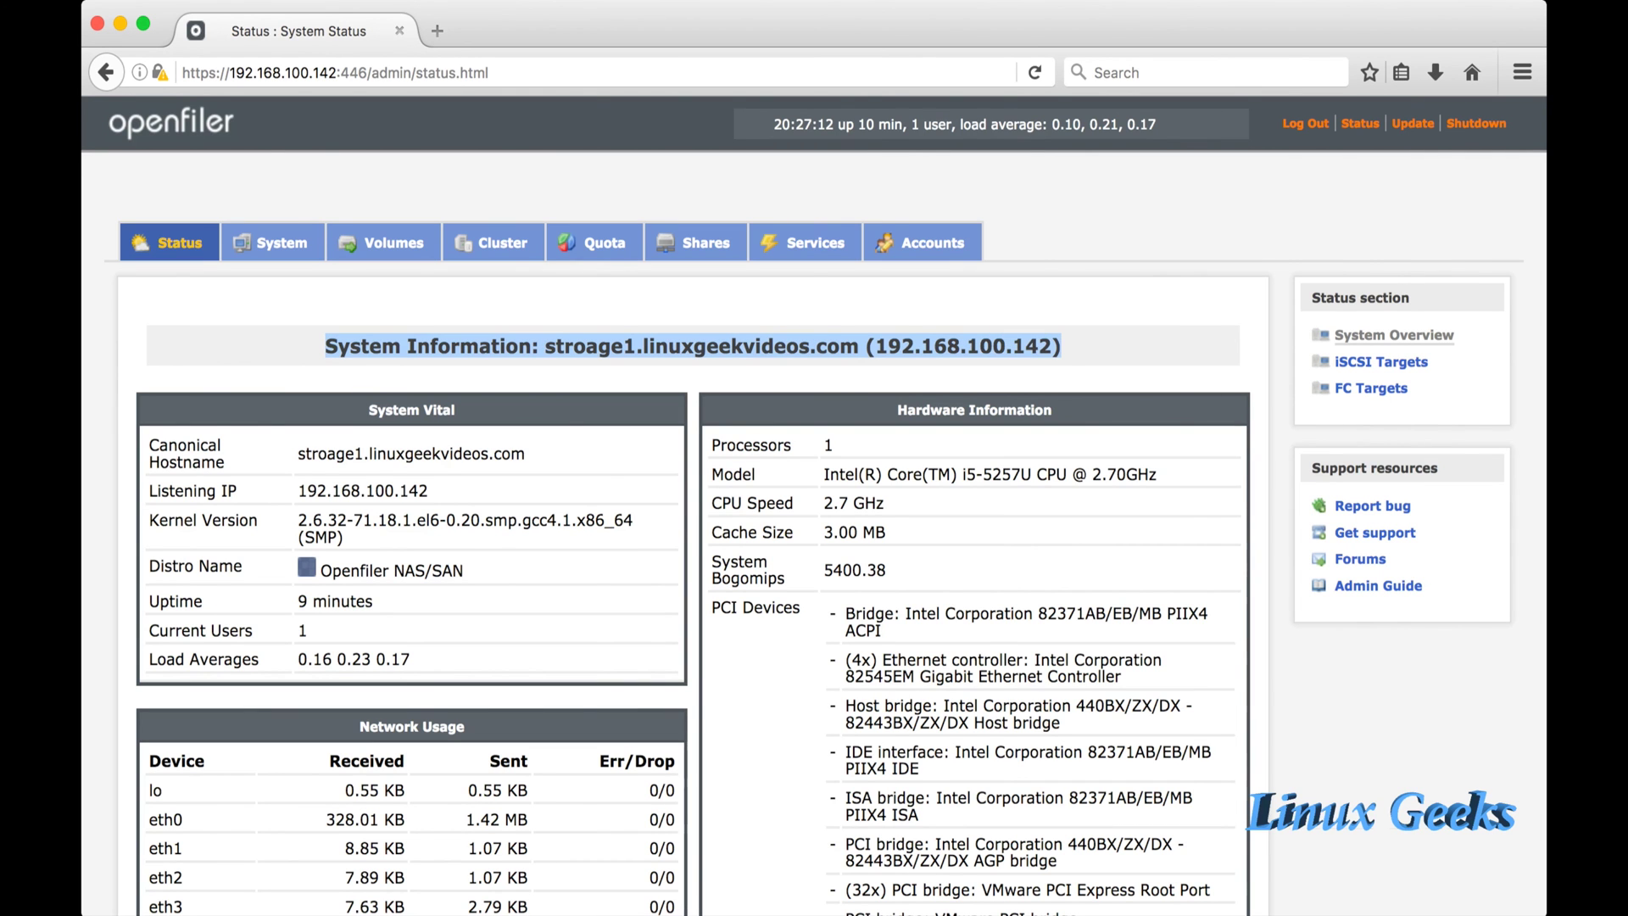
pyautogui.scroll(-10, 839, 509)
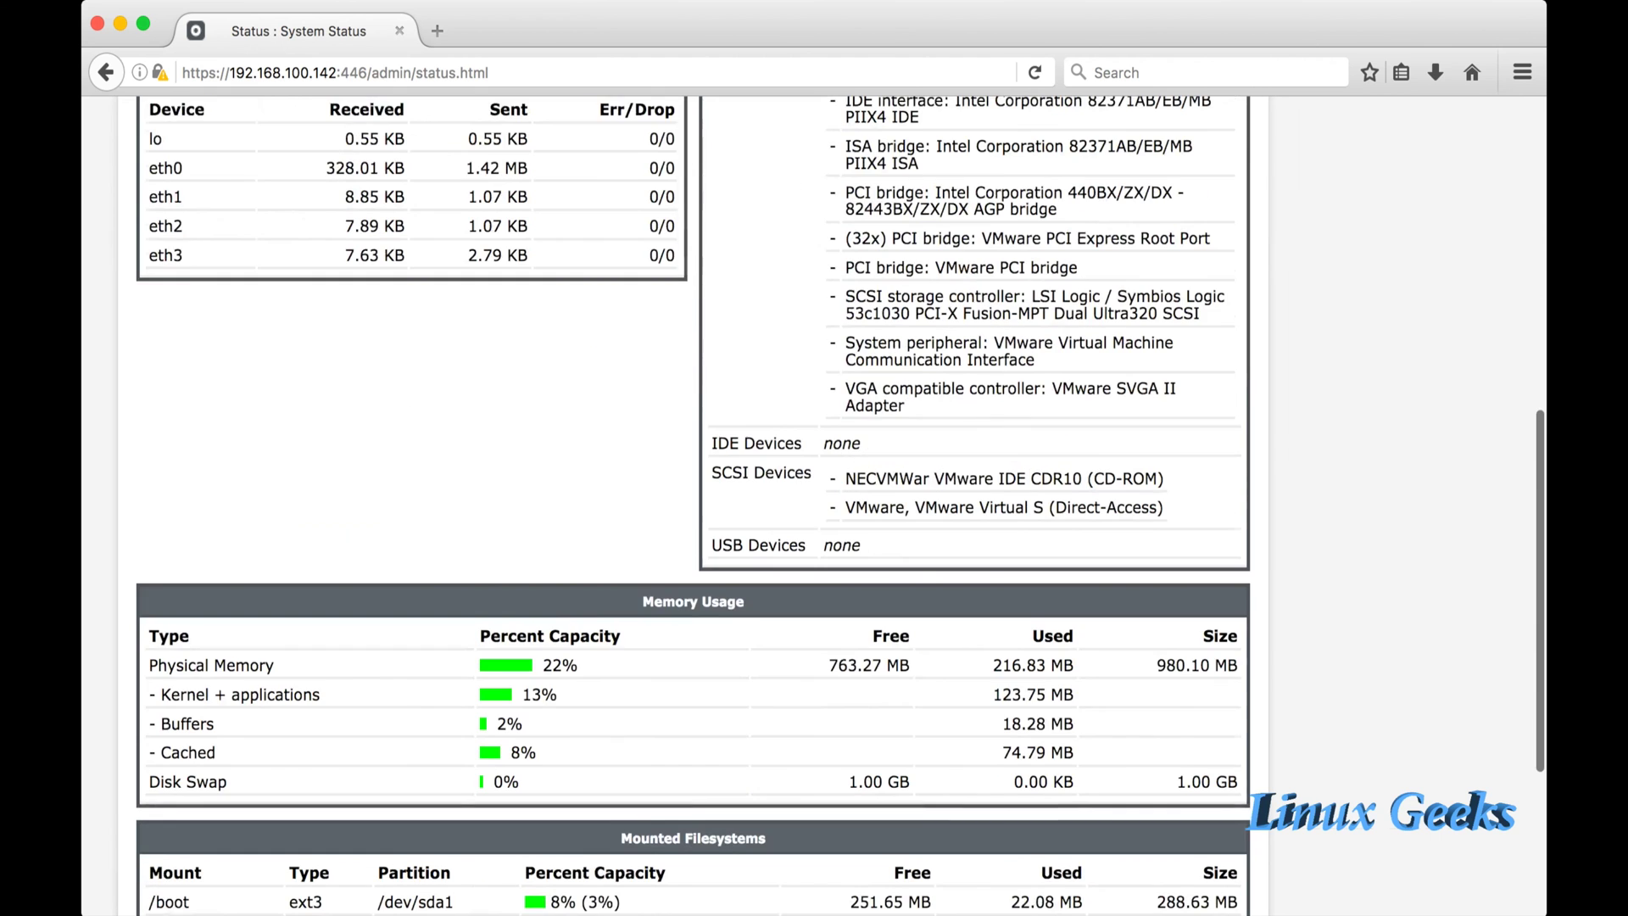
pyautogui.scroll(-3, 693, 509)
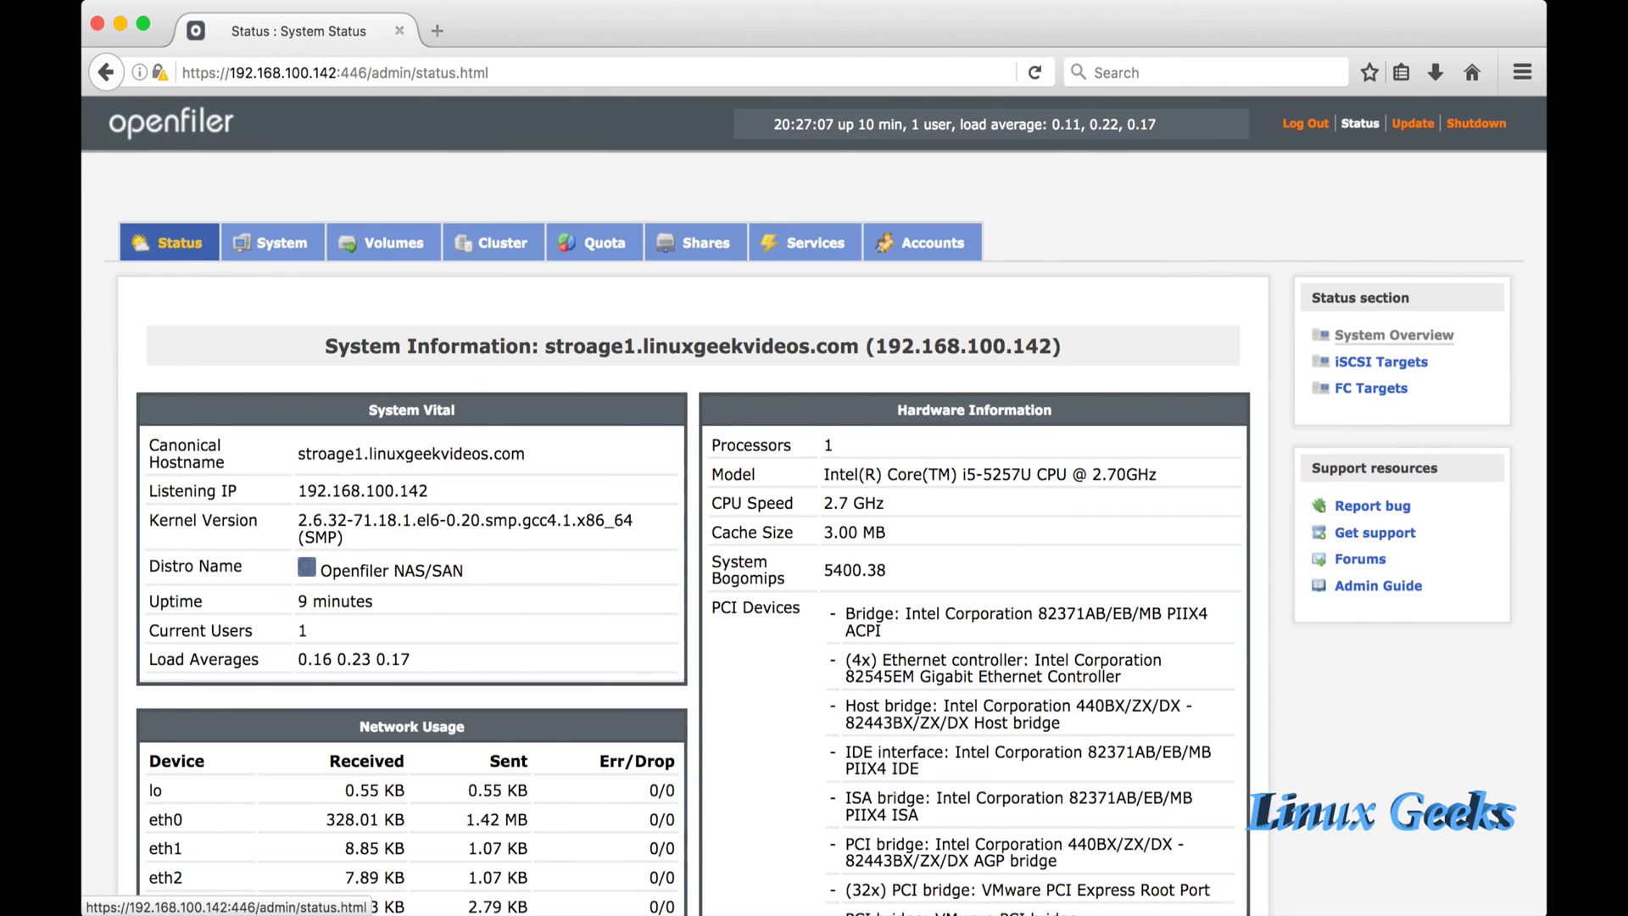
pyautogui.scroll(-15, 814, 509)
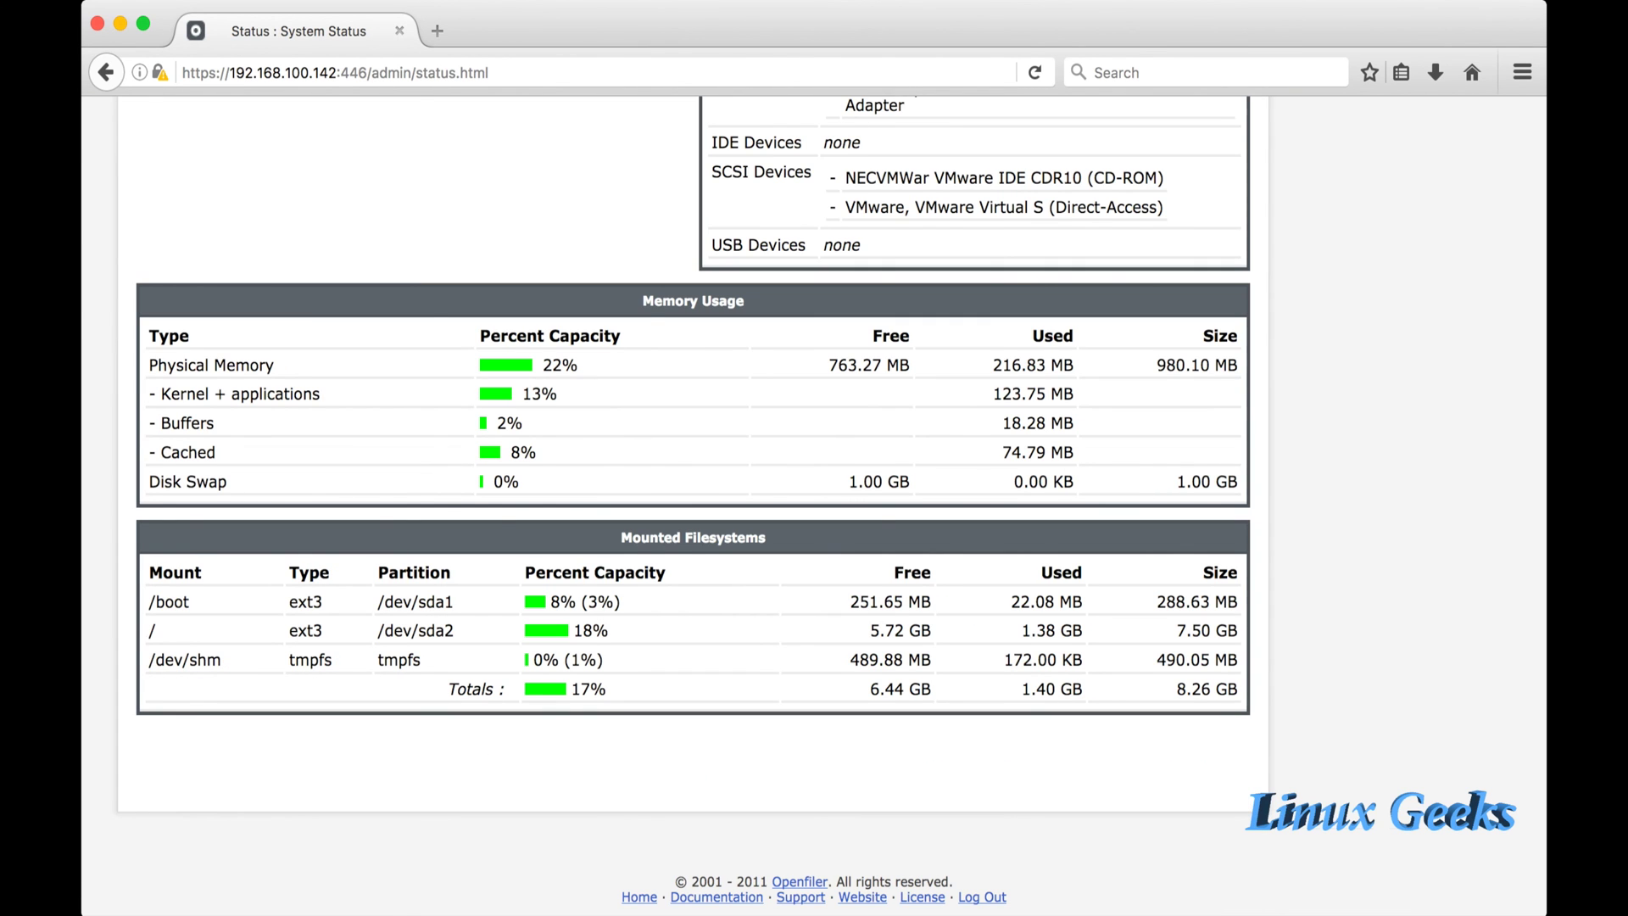